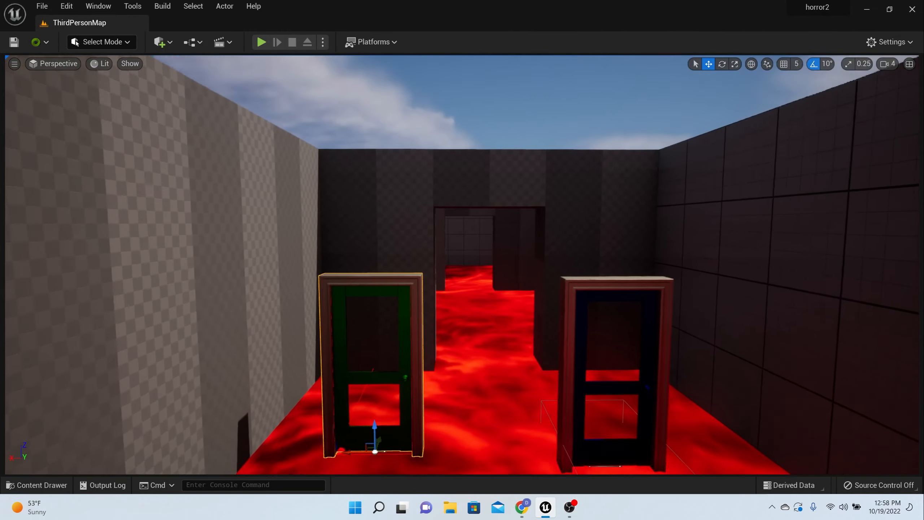
Browse the StarterContent materials in the content drawer, resizing the drawer to see the full list
{"action": "left_click", "coordinate": [37, 485]}
{"action": "left_click_drag", "start_coordinate": [505, 204], "coordinate": [537, 77]}
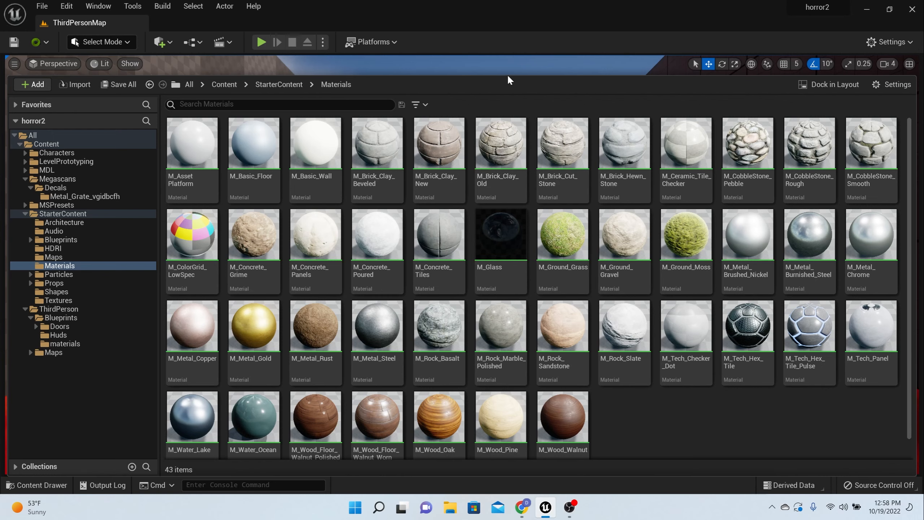
{"action": "left_click_drag", "start_coordinate": [508, 74], "coordinate": [483, 415]}
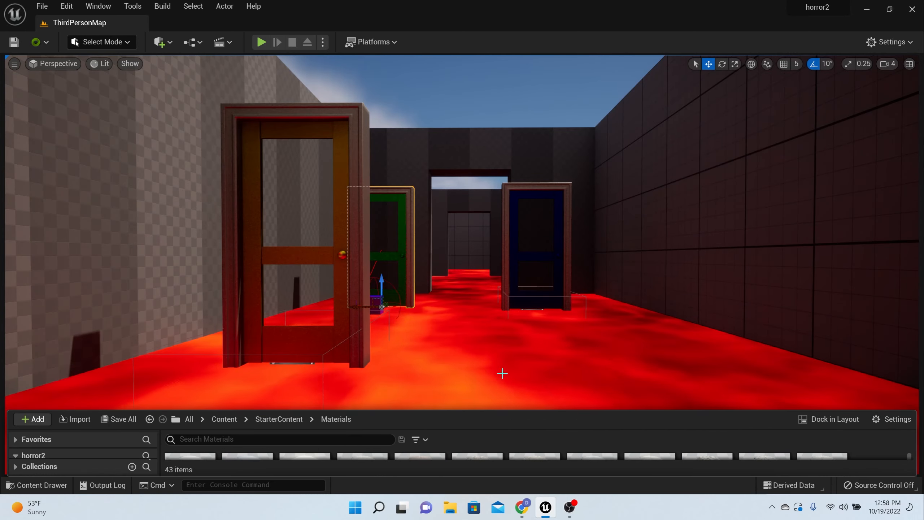
Examine the lava-floored room, its coloured doors and the surrounding walls from several angles
{"action": "right_click_drag", "start_coordinate": [502, 373], "coordinate": [492, 412]}
{"action": "scroll", "coordinate": [516, 300], "scroll_direction": "down", "scroll_amount": 3}
{"action": "right_click_drag", "start_coordinate": [516, 299], "coordinate": [511, 255]}
{"action": "scroll", "coordinate": [517, 300], "scroll_direction": "up", "scroll_amount": 5}
{"action": "scroll", "coordinate": [517, 300], "scroll_direction": "down", "scroll_amount": 5}
{"action": "scroll", "coordinate": [516, 302], "scroll_direction": "up", "scroll_amount": 4}
{"action": "right_click_drag", "start_coordinate": [517, 303], "coordinate": [582, 309]}
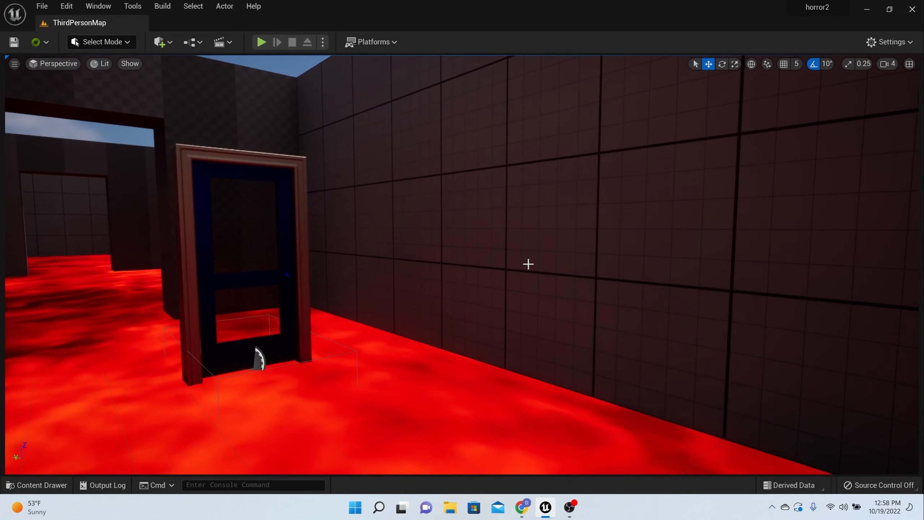
{"action": "scroll", "coordinate": [466, 223], "scroll_direction": "down", "scroll_amount": 3}
{"action": "right_click_drag", "start_coordinate": [465, 223], "coordinate": [404, 211]}
{"action": "scroll", "coordinate": [402, 250], "scroll_direction": "down", "scroll_amount": 4}
{"action": "scroll", "coordinate": [403, 250], "scroll_direction": "down", "scroll_amount": 3}
{"action": "right_click_drag", "start_coordinate": [402, 250], "coordinate": [417, 235]}
{"action": "scroll", "coordinate": [415, 234], "scroll_direction": "up", "scroll_amount": 3}
Open the content drawer again and enlarge it to show the starter materials
{"action": "left_click", "coordinate": [37, 485]}
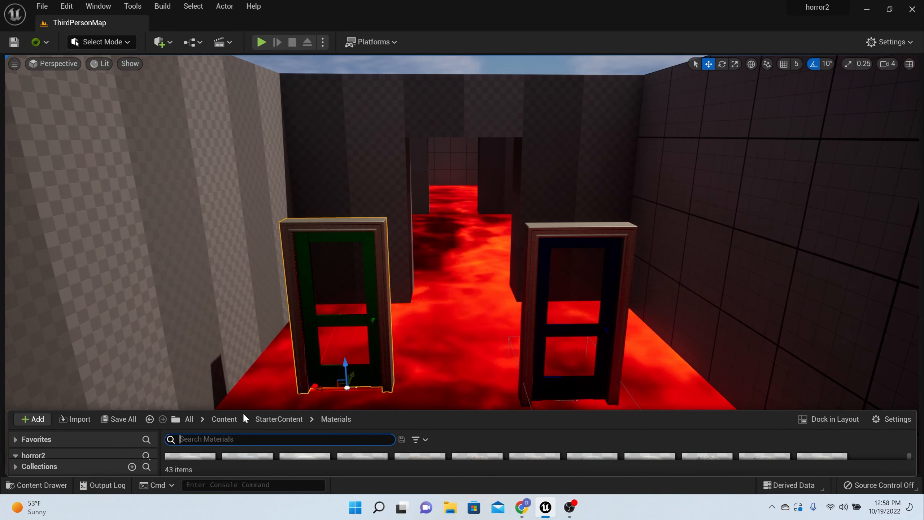
{"action": "left_click_drag", "start_coordinate": [124, 408], "coordinate": [162, 256]}
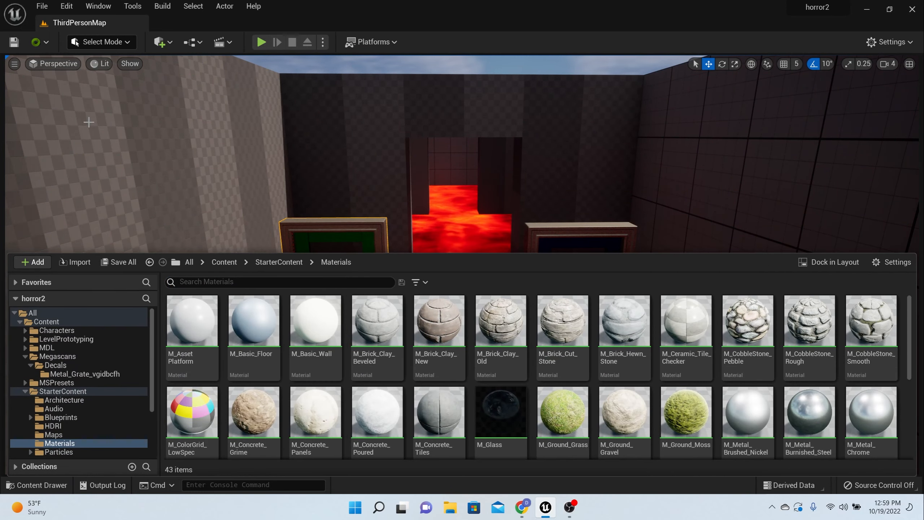
{"action": "left_click", "coordinate": [166, 43]}
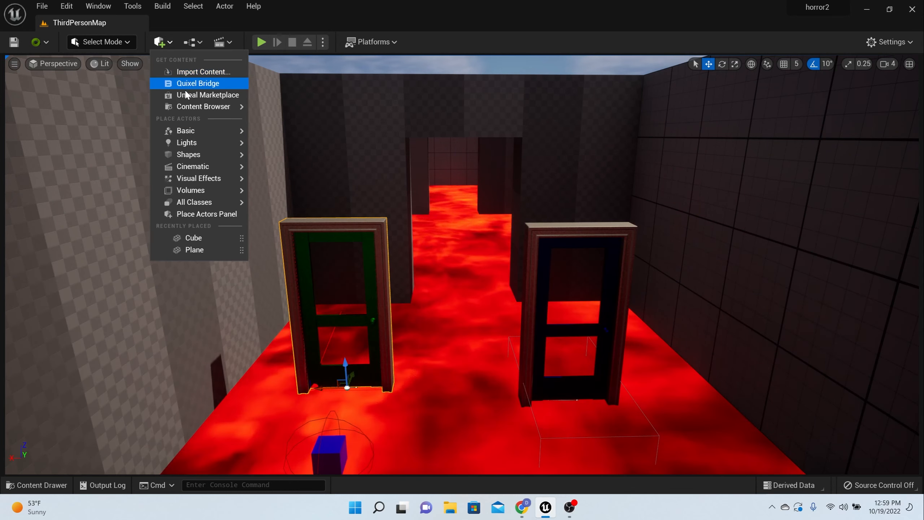
{"action": "mouse_move", "coordinate": [189, 109]}
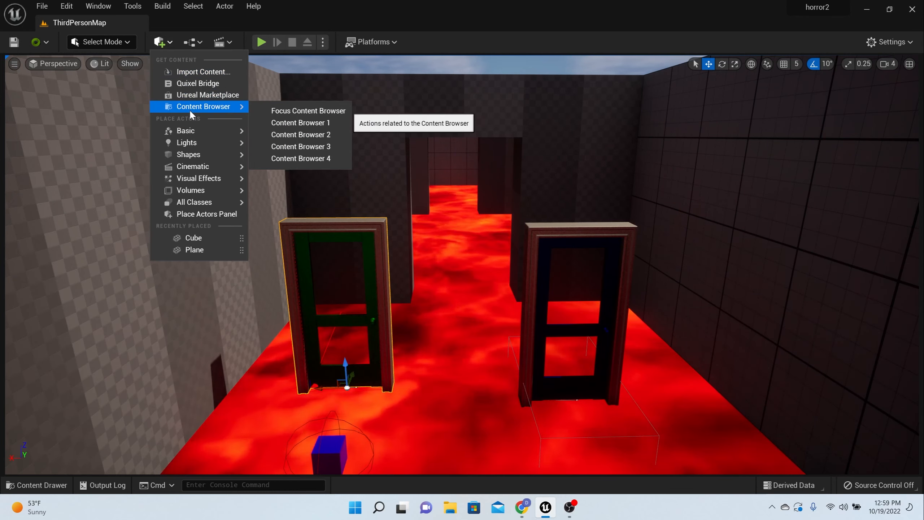
{"action": "left_click", "coordinate": [201, 214]}
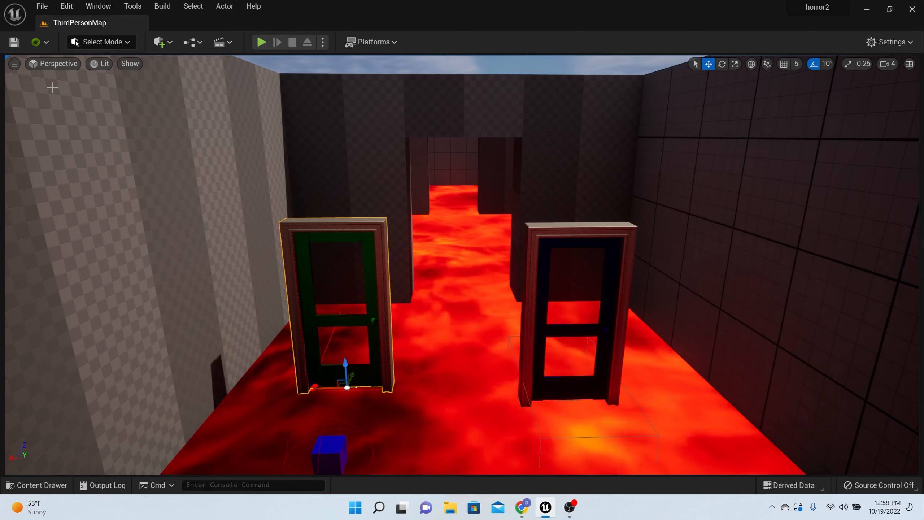
{"action": "left_click", "coordinate": [163, 43]}
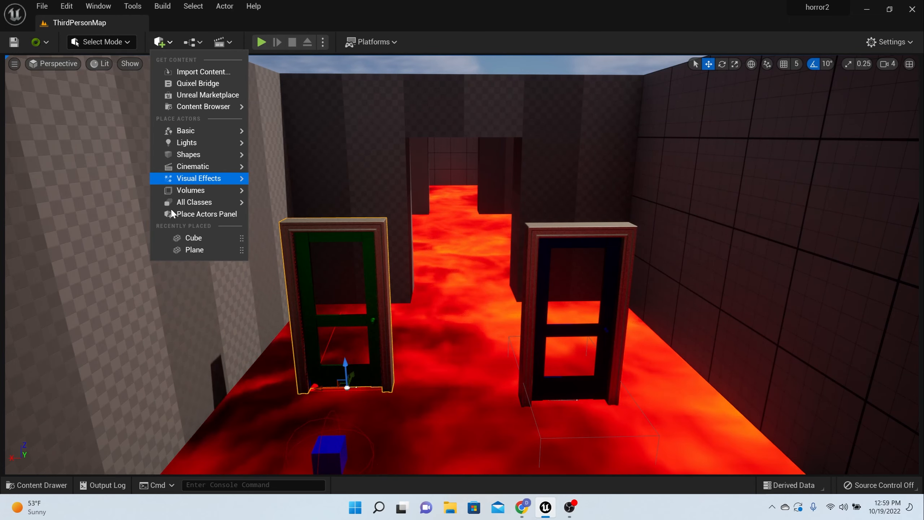
{"action": "left_click", "coordinate": [183, 212]}
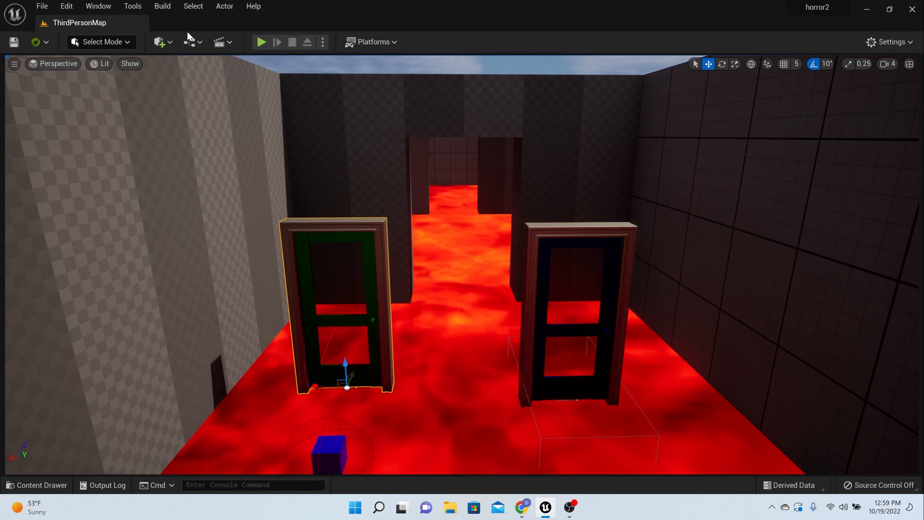
Add a cube to the level and move it over to the long striped wall near the orange door
{"action": "left_click", "coordinate": [163, 42]}
{"action": "mouse_move", "coordinate": [219, 154]}
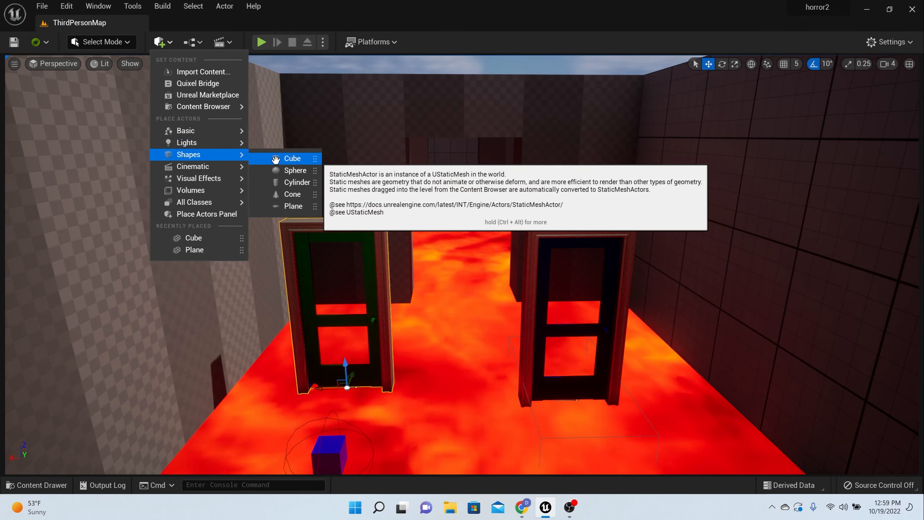
{"action": "left_click", "coordinate": [269, 157]}
{"action": "left_click_drag", "start_coordinate": [442, 263], "coordinate": [269, 235]}
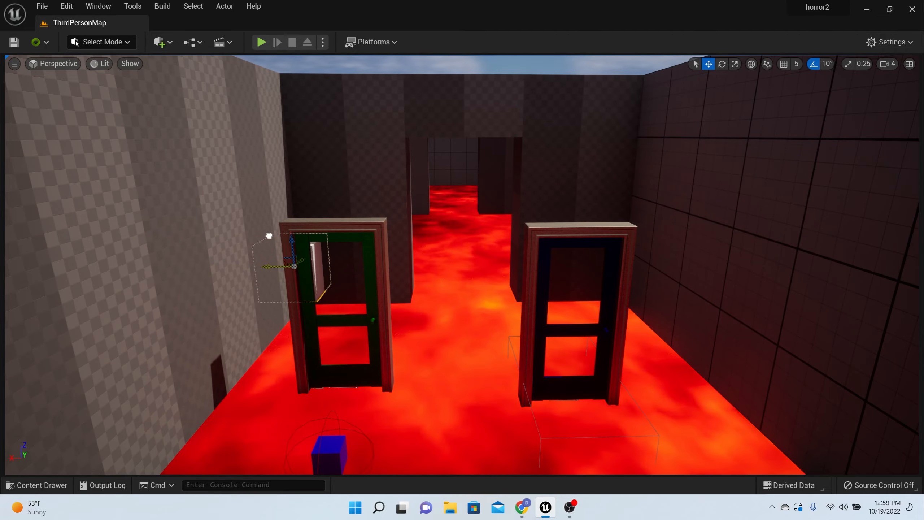
{"action": "key", "text": "w"}
{"action": "right_click_drag", "start_coordinate": [269, 235], "coordinate": [182, 215]}
{"action": "key", "text": "s"}
{"action": "mouse_move", "coordinate": [377, 232]}
{"action": "right_mouse_down"}
{"action": "mouse_move", "coordinate": [370, 249]}
{"action": "mouse_move", "coordinate": [377, 231]}
{"action": "right_mouse_up"}
{"action": "left_click_drag", "start_coordinate": [549, 299], "coordinate": [55, 242]}
{"action": "key", "text": "a"}
{"action": "right_click_drag", "start_coordinate": [171, 192], "coordinate": [166, 189]}
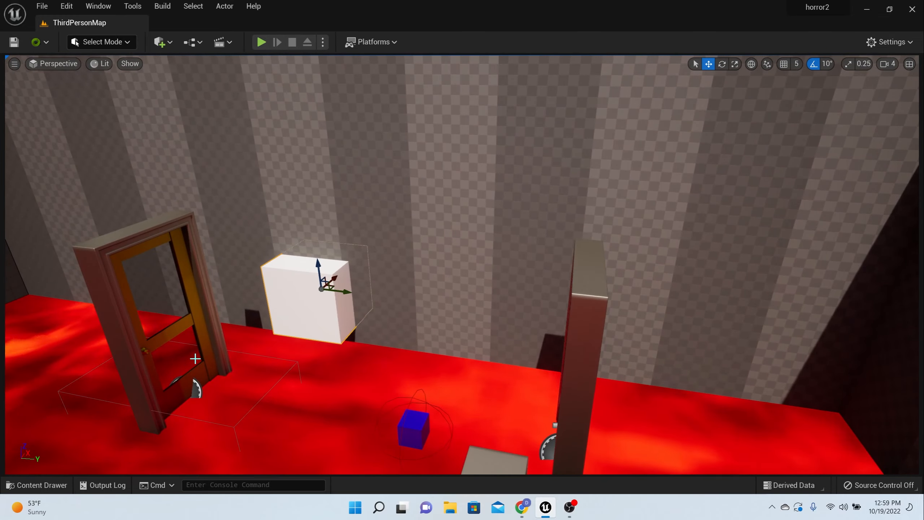
Apply the M_Brick_Clay_Old material to the new cube
{"action": "left_click", "coordinate": [37, 485]}
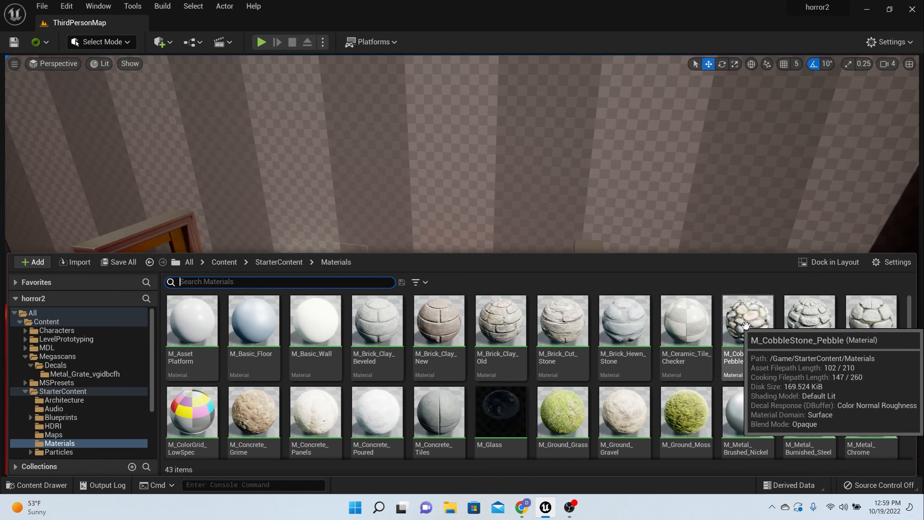
{"action": "left_click_drag", "start_coordinate": [436, 252], "coordinate": [425, 359]}
{"action": "left_click_drag", "start_coordinate": [477, 425], "coordinate": [295, 303]}
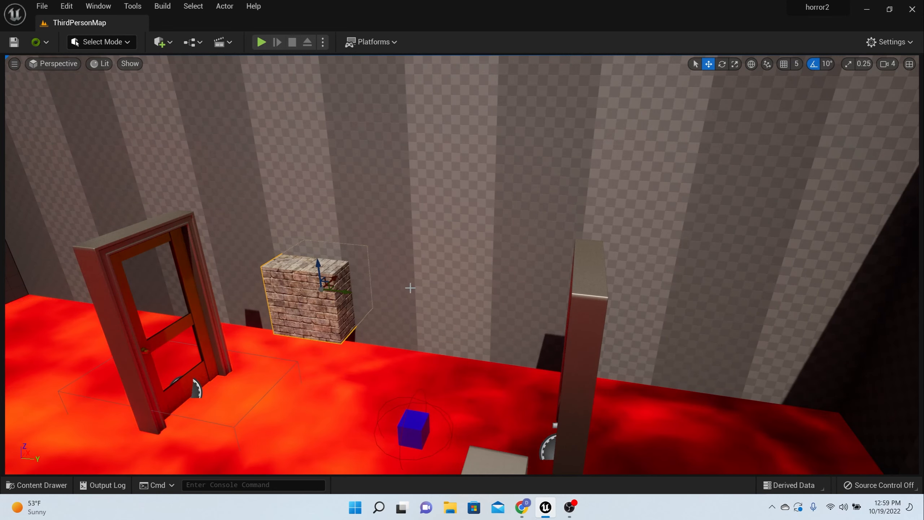
Scale the brick cube up into a large wall-sized panel in front of the striped wall
{"action": "key", "text": "r"}
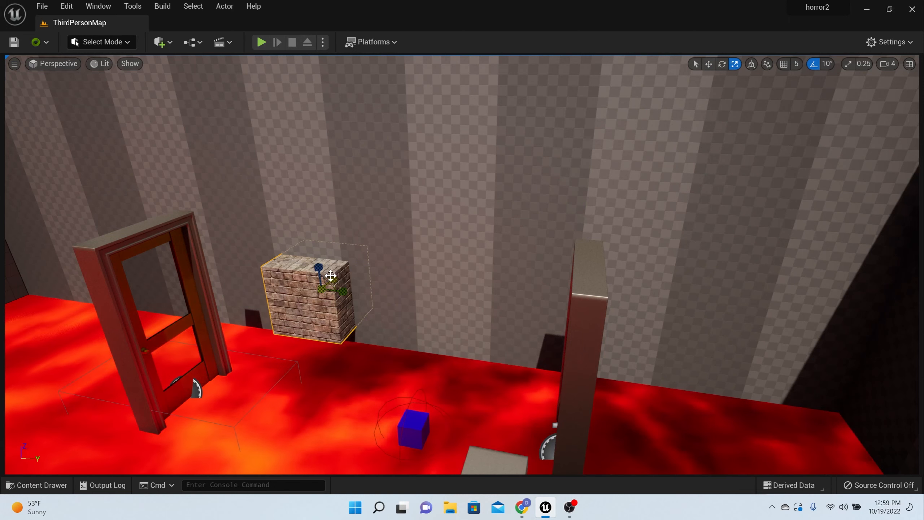
{"action": "left_click_drag", "start_coordinate": [332, 278], "coordinate": [433, 370]}
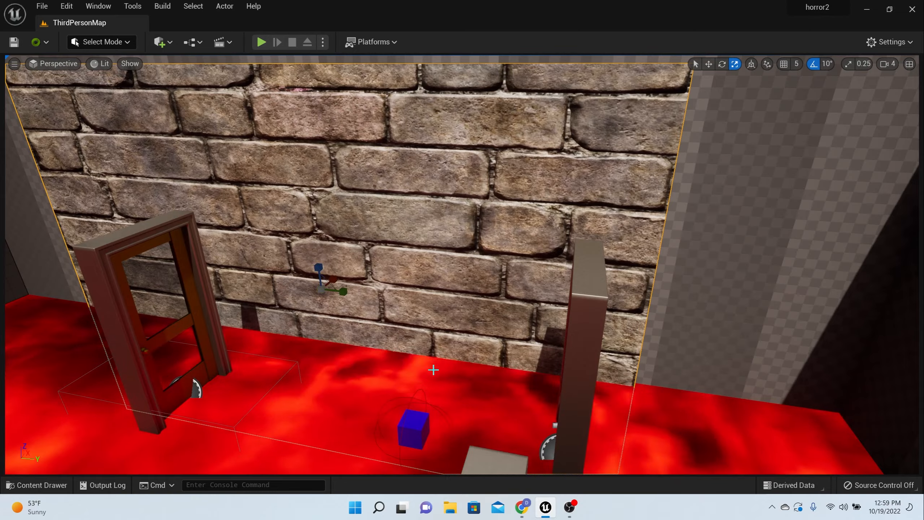
{"action": "scroll", "coordinate": [434, 370], "scroll_direction": "down", "scroll_amount": 3}
{"action": "scroll", "coordinate": [433, 371], "scroll_direction": "up", "scroll_amount": 2}
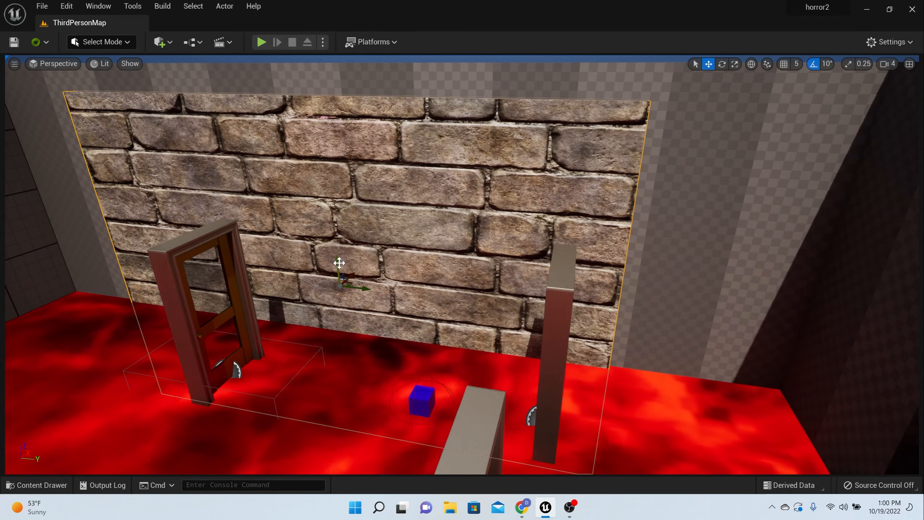
Adjust the brick panel's height so its upper edge lines up with the top of the striped wall
{"action": "left_click_drag", "start_coordinate": [339, 263], "coordinate": [330, 194]}
{"action": "right_click_drag", "start_coordinate": [330, 193], "coordinate": [311, 307]}
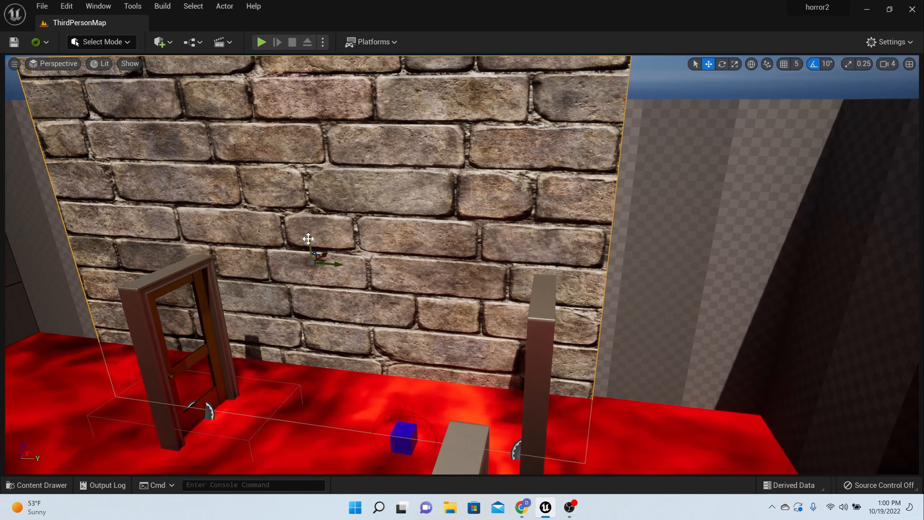
{"action": "left_click_drag", "start_coordinate": [309, 239], "coordinate": [317, 276]}
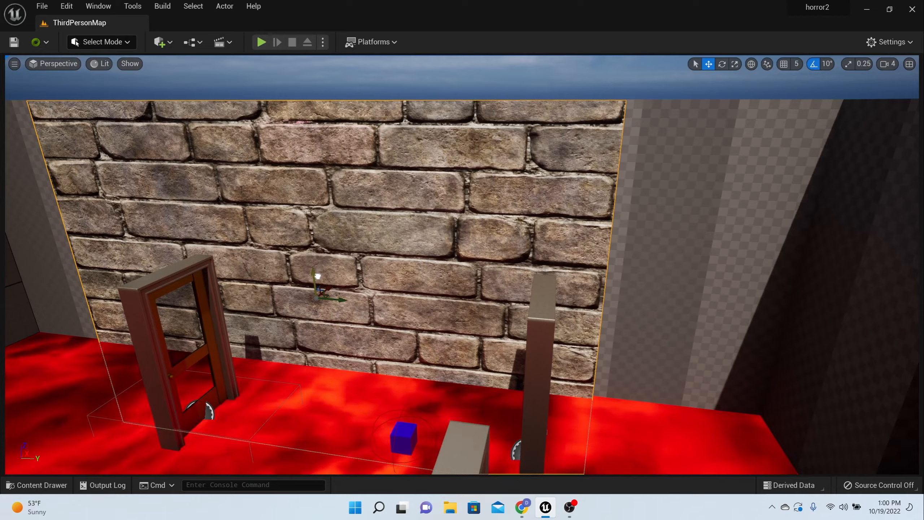
{"action": "right_click_drag", "start_coordinate": [293, 347], "coordinate": [429, 371]}
{"action": "scroll", "coordinate": [293, 347], "scroll_direction": "down", "scroll_amount": 8}
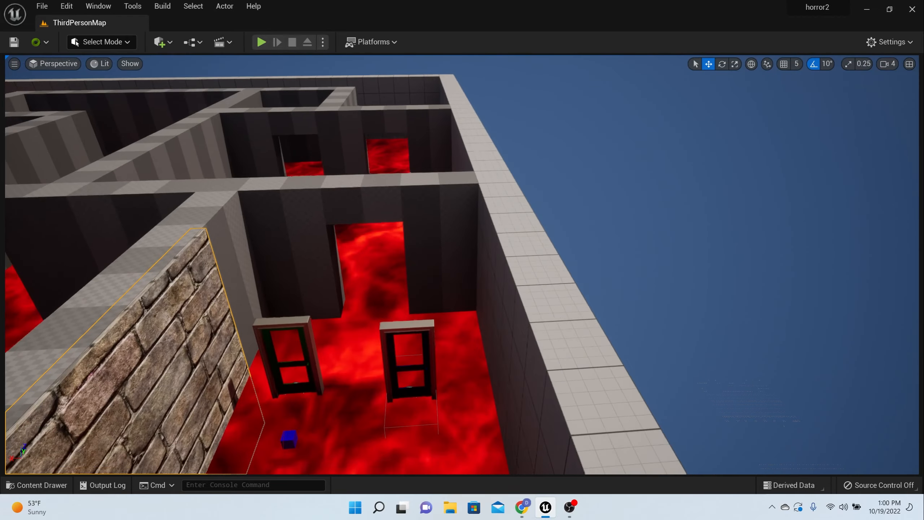
{"action": "middle_click_drag", "start_coordinate": [377, 272], "coordinate": [298, 360]}
{"action": "scroll", "coordinate": [376, 273], "scroll_direction": "down", "scroll_amount": 5}
{"action": "scroll", "coordinate": [376, 273], "scroll_direction": "up", "scroll_amount": 5}
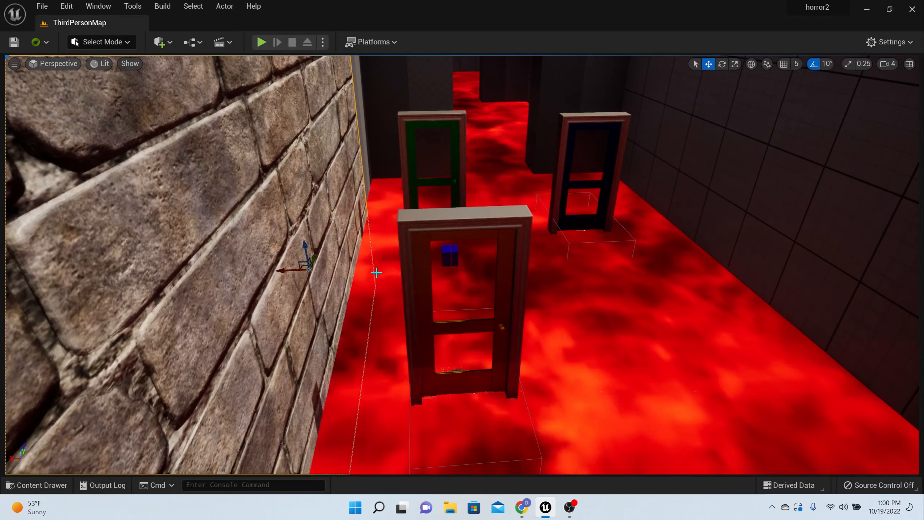
{"action": "right_click_drag", "start_coordinate": [377, 272], "coordinate": [295, 274]}
{"action": "scroll", "coordinate": [376, 272], "scroll_direction": "down", "scroll_amount": 8}
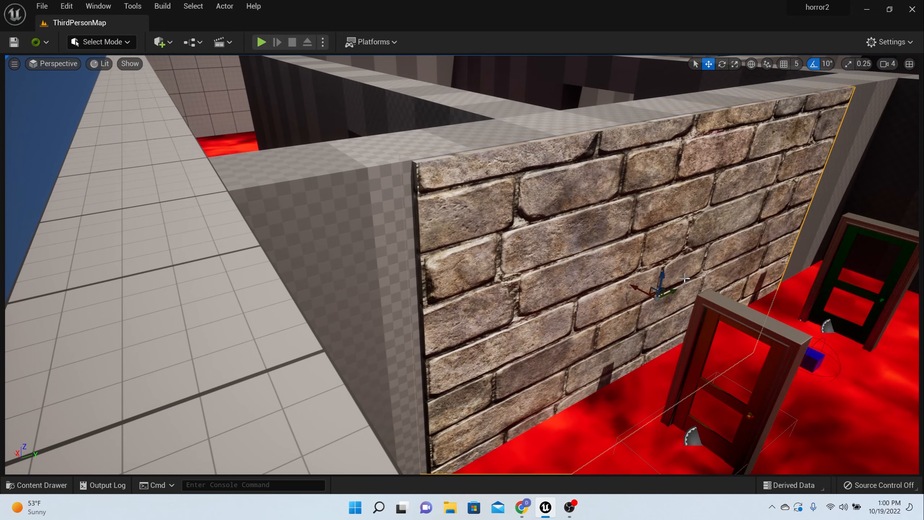
Slide the brick panel along the striped wall into the corner by the player start, flush against the wall
{"action": "left_click_drag", "start_coordinate": [673, 296], "coordinate": [578, 312]}
{"action": "right_click_drag", "start_coordinate": [624, 288], "coordinate": [582, 244]}
{"action": "key", "text": "s"}
{"action": "key", "text": "q"}
{"action": "key", "text": "w"}
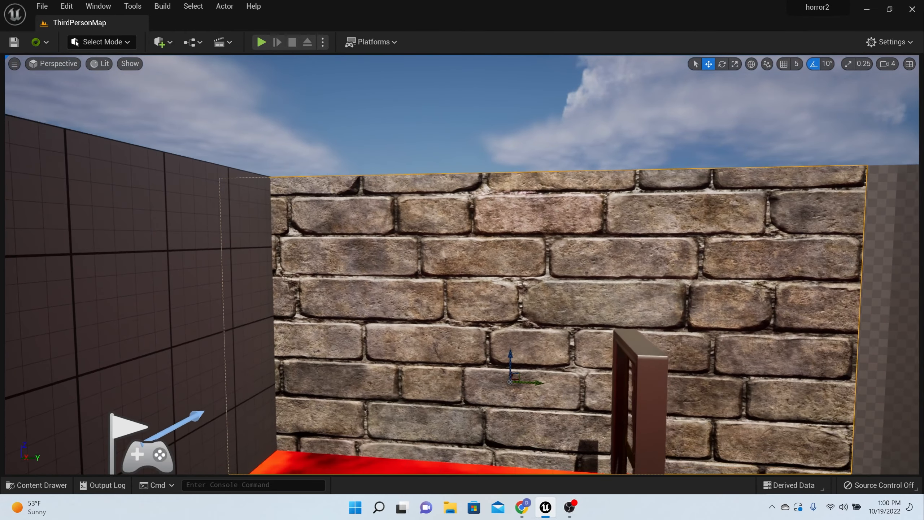
{"action": "left_click_drag", "start_coordinate": [524, 371], "coordinate": [494, 347]}
{"action": "key", "text": "s"}
{"action": "key", "text": "d"}
{"action": "key", "text": "e"}
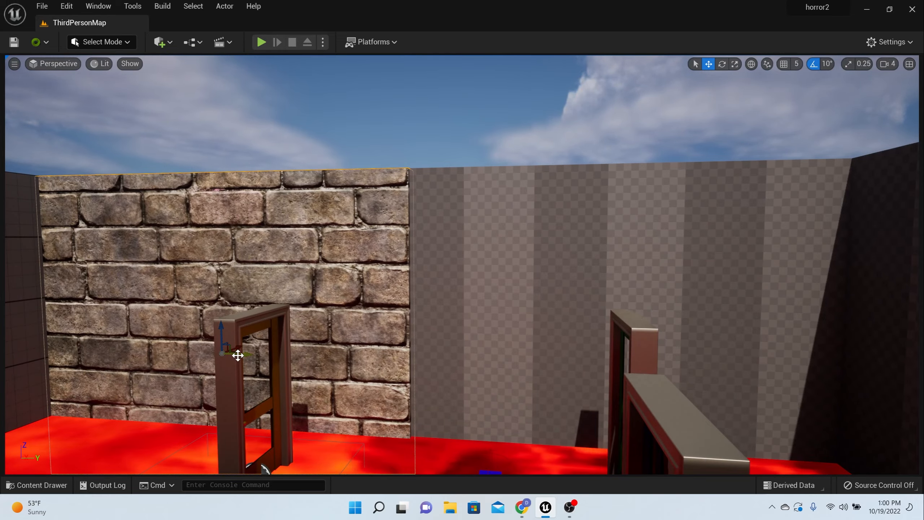
Duplicate the brick panel along the wall to cover the remaining striped section beside the first panel
{"action": "left_click_drag", "start_coordinate": [237, 355], "coordinate": [680, 339], "text": "alt"}
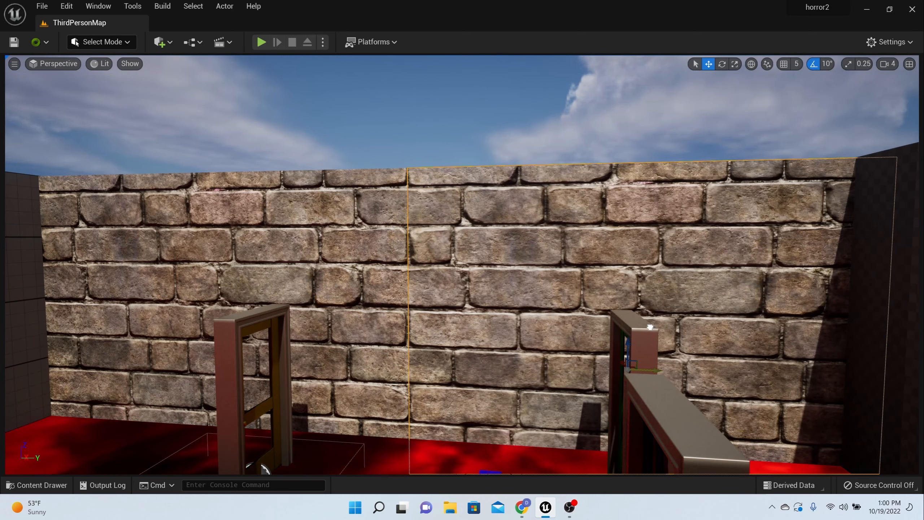
{"action": "scroll", "coordinate": [570, 319], "scroll_direction": "down", "scroll_amount": 1}
{"action": "scroll", "coordinate": [503, 352], "scroll_direction": "up", "scroll_amount": 1}
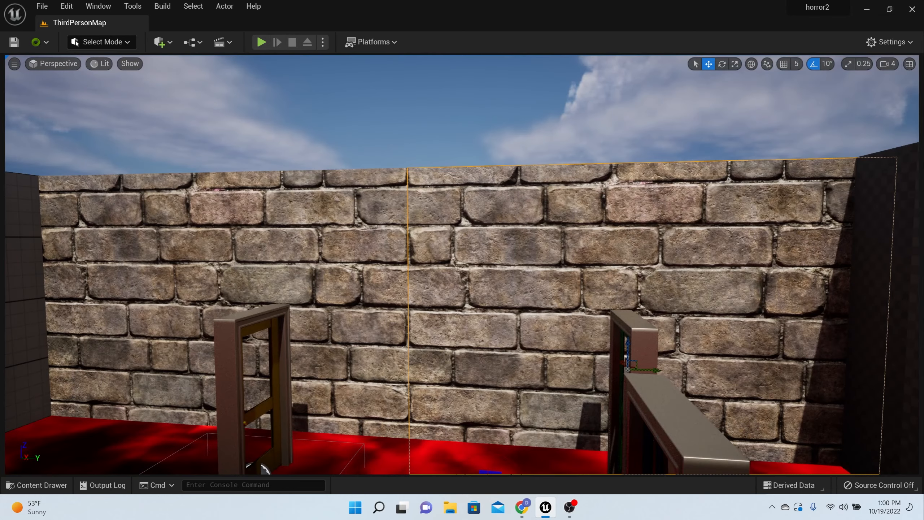
Inspect the two brick panels from inside the room and from above to check their alignment and coverage
{"action": "key", "text": "d"}
{"action": "key", "text": "a"}
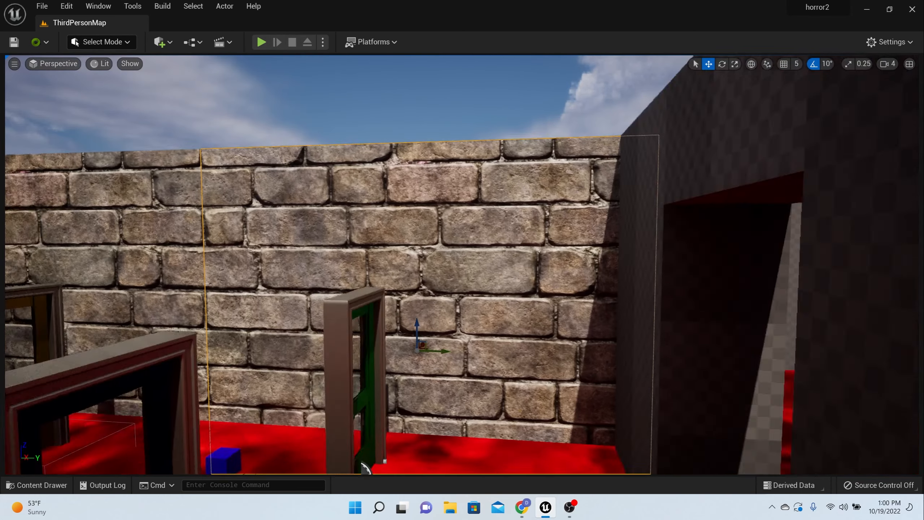
{"action": "key", "text": "s"}
{"action": "key", "text": "e"}
{"action": "right_click_drag", "start_coordinate": [462, 265], "coordinate": [677, 350]}
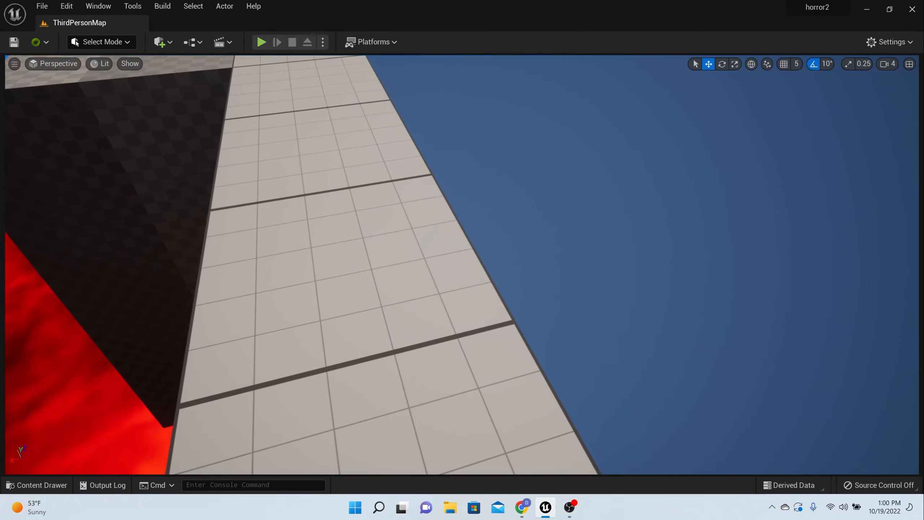
{"action": "key", "text": "s"}
{"action": "right_click_drag", "start_coordinate": [489, 357], "coordinate": [436, 368]}
{"action": "key", "text": "w"}
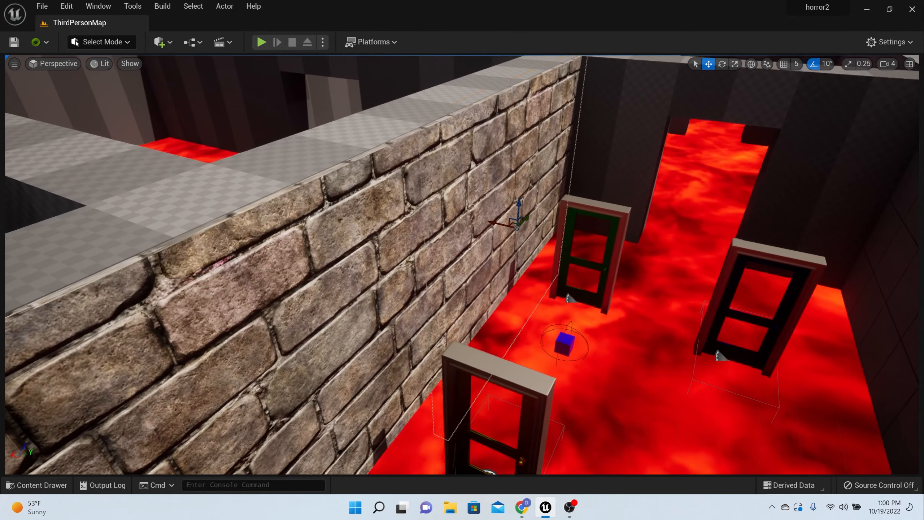
{"action": "key", "text": "s"}
{"action": "right_click_drag", "start_coordinate": [713, 364], "coordinate": [807, 370]}
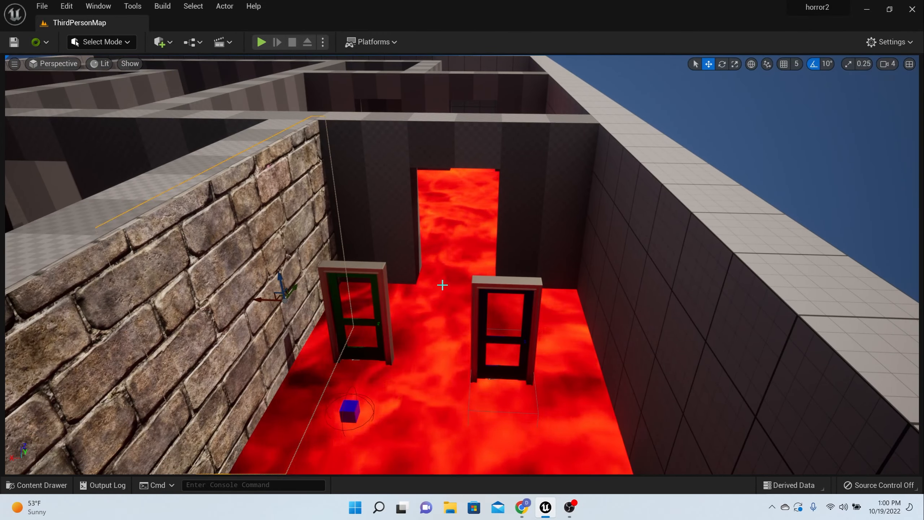
{"action": "key", "text": "s"}
{"action": "right_click_drag", "start_coordinate": [443, 286], "coordinate": [203, 274]}
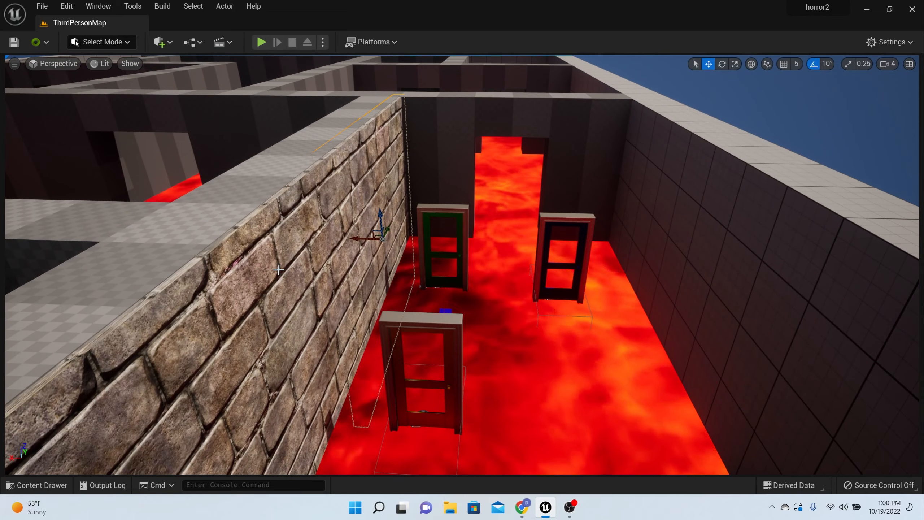
Duplicate the brick panel nearest the orange door across the room onto the opposite wall
{"action": "right_click_drag", "start_coordinate": [340, 255], "coordinate": [333, 269]}
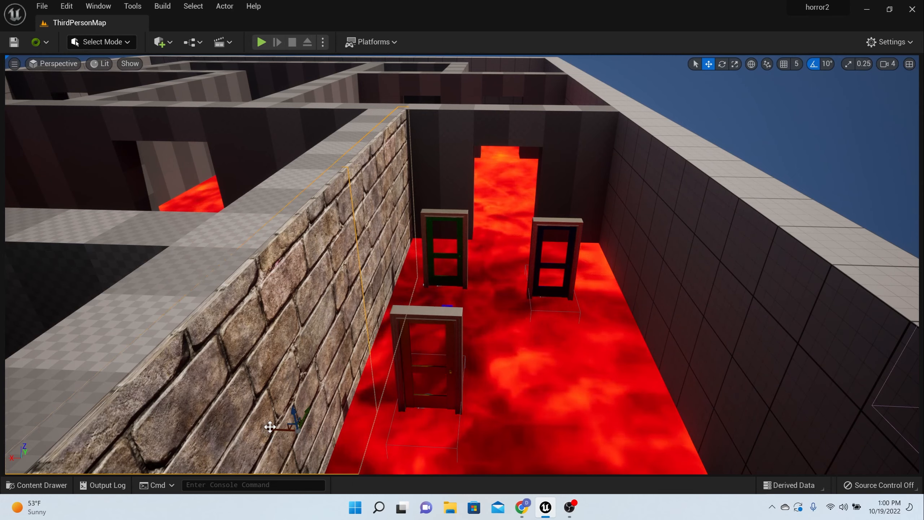
{"action": "left_click_drag", "start_coordinate": [271, 427], "coordinate": [584, 421], "text": "alt"}
{"action": "right_click_drag", "start_coordinate": [446, 317], "coordinate": [350, 292]}
{"action": "right_click_drag", "start_coordinate": [440, 294], "coordinate": [357, 281]}
{"action": "scroll", "coordinate": [448, 280], "scroll_direction": "down", "scroll_amount": 3}
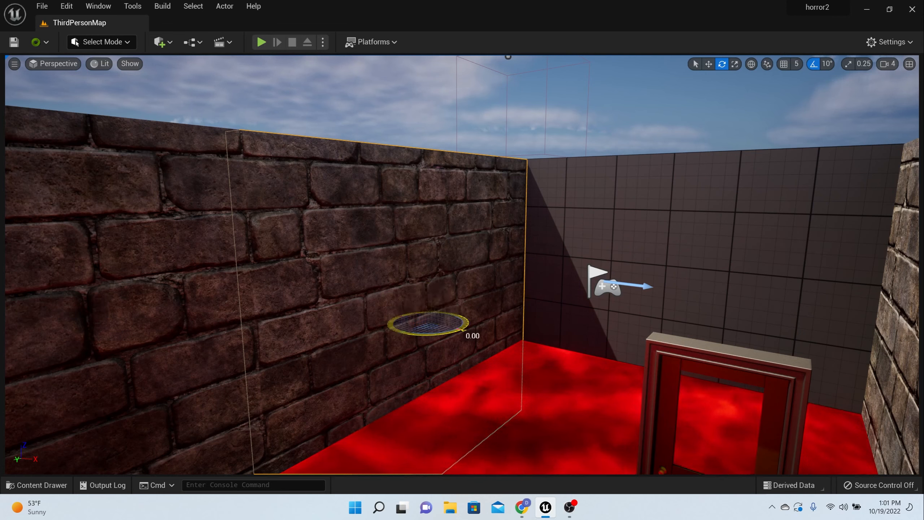
Duplicate the corner brick panel turned perpendicular to it, and slide the copy against the grid-textured end wall behind the player start
{"action": "left_click_drag", "start_coordinate": [463, 330], "coordinate": [468, 323]}
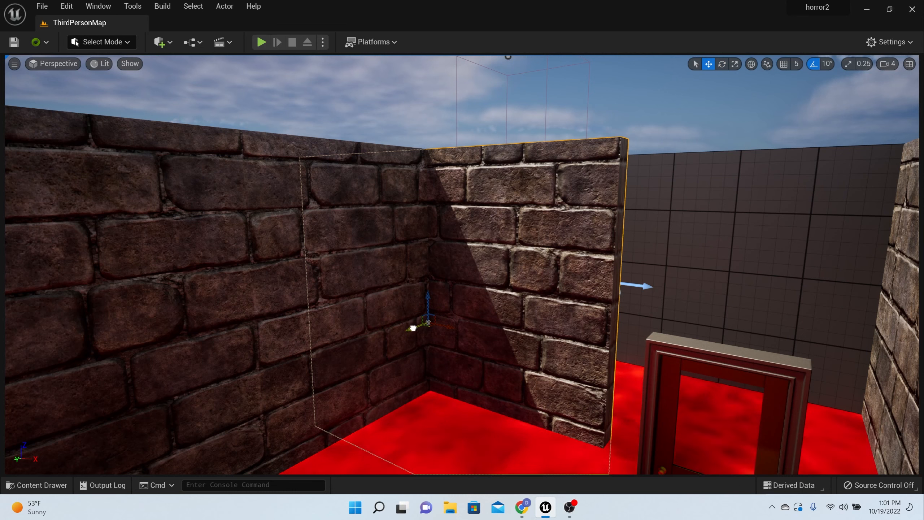
{"action": "left_click_drag", "start_coordinate": [413, 328], "coordinate": [519, 267]}
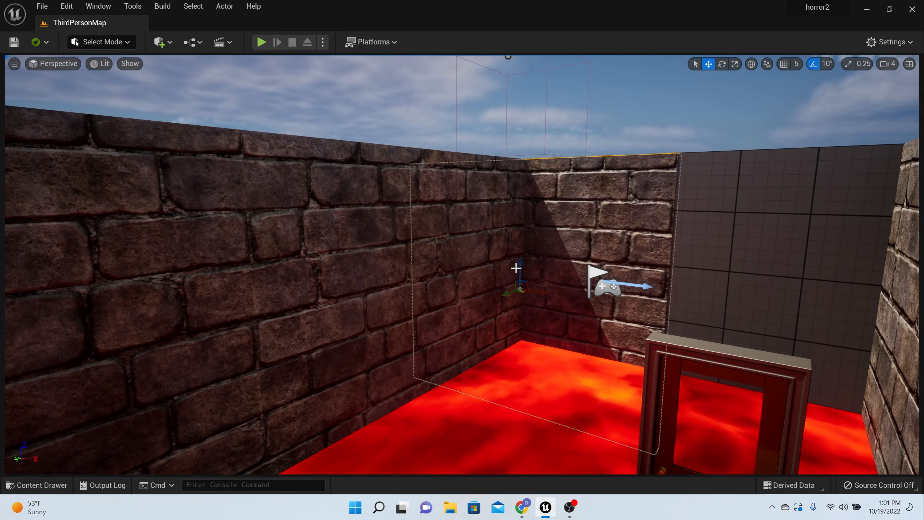
{"action": "left_click_drag", "start_coordinate": [540, 290], "coordinate": [703, 265]}
Inspect the uncovered doorway wall and the neighbouring brick panels from above
{"action": "key", "text": "w"}
{"action": "right_click_drag", "start_coordinate": [702, 263], "coordinate": [888, 262]}
{"action": "scroll", "coordinate": [638, 268], "scroll_direction": "down", "scroll_amount": 8}
{"action": "right_click_drag", "start_coordinate": [638, 268], "coordinate": [624, 310]}
{"action": "middle_click_drag", "start_coordinate": [635, 273], "coordinate": [631, 204]}
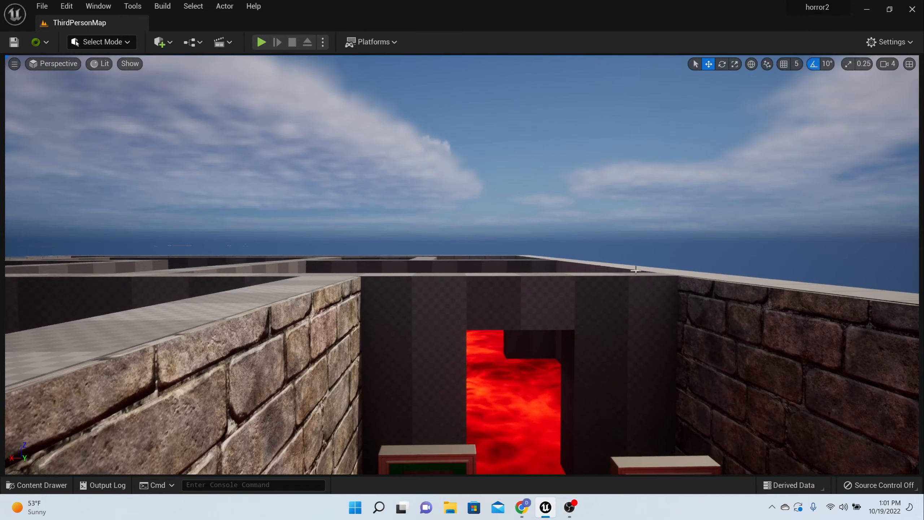
{"action": "scroll", "coordinate": [636, 273], "scroll_direction": "up", "scroll_amount": 5}
{"action": "right_click_drag", "start_coordinate": [635, 273], "coordinate": [624, 339]}
{"action": "scroll", "coordinate": [635, 273], "scroll_direction": "down", "scroll_amount": 5}
{"action": "middle_click_drag", "start_coordinate": [635, 273], "coordinate": [654, 229]}
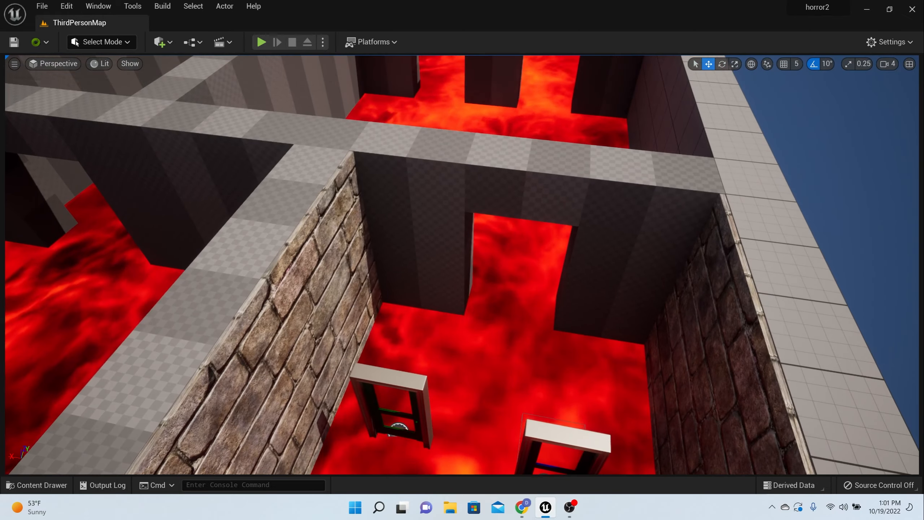
Duplicate the brick panel beside the green door, turn the copy perpendicular, and place it across the doorway wall between both side walls
{"action": "left_click", "coordinate": [628, 262]}
{"action": "right_click_drag", "start_coordinate": [628, 263], "coordinate": [642, 219]}
{"action": "scroll", "coordinate": [628, 262], "scroll_direction": "down", "scroll_amount": 5}
{"action": "middle_click_drag", "start_coordinate": [628, 262], "coordinate": [628, 328]}
{"action": "mouse_move", "coordinate": [628, 263]}
{"action": "right_mouse_down"}
{"action": "mouse_move", "coordinate": [628, 233]}
{"action": "mouse_move", "coordinate": [640, 268]}
{"action": "right_mouse_up"}
{"action": "scroll", "coordinate": [625, 242], "scroll_direction": "down", "scroll_amount": 4}
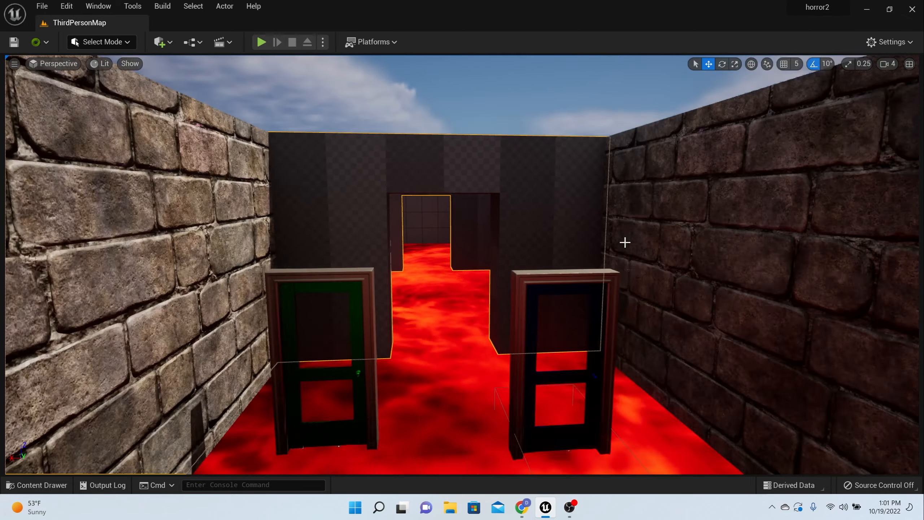
{"action": "scroll", "coordinate": [282, 215], "scroll_direction": "down", "scroll_amount": 3}
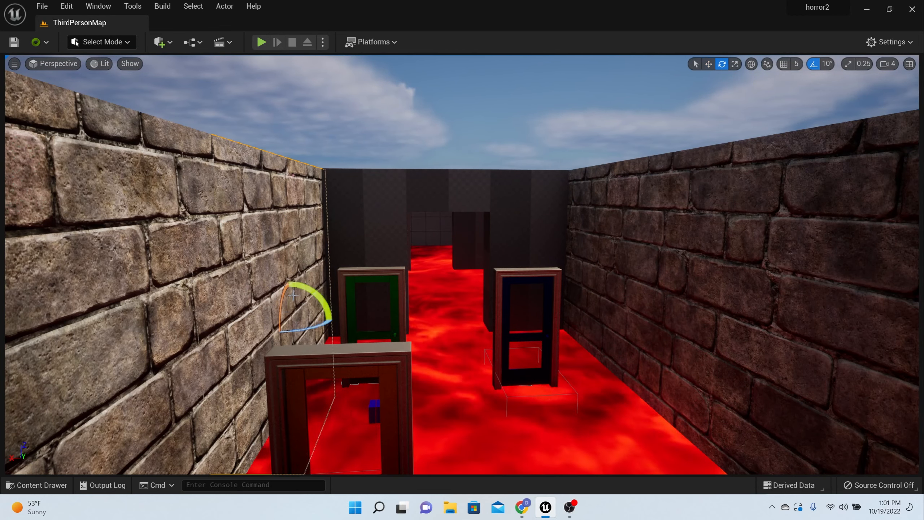
{"action": "left_click_drag", "start_coordinate": [295, 332], "coordinate": [259, 334]}
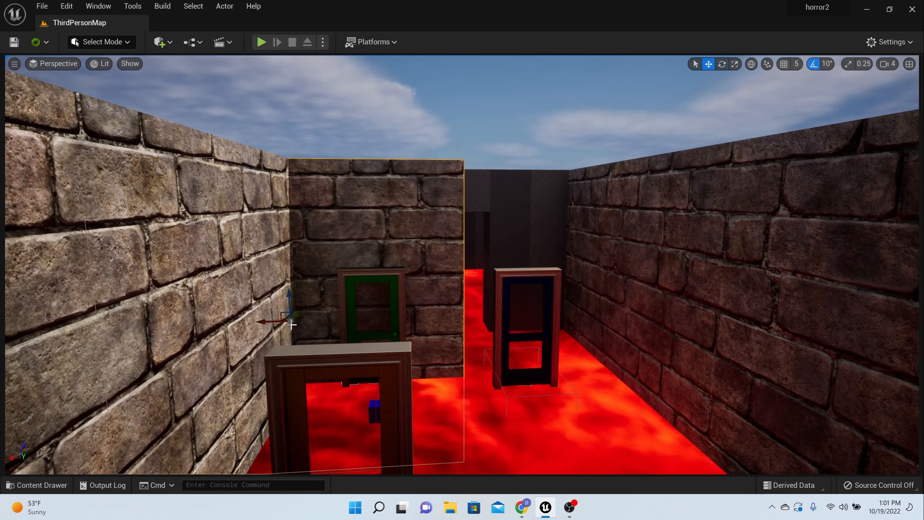
{"action": "left_click_drag", "start_coordinate": [294, 317], "coordinate": [426, 260]}
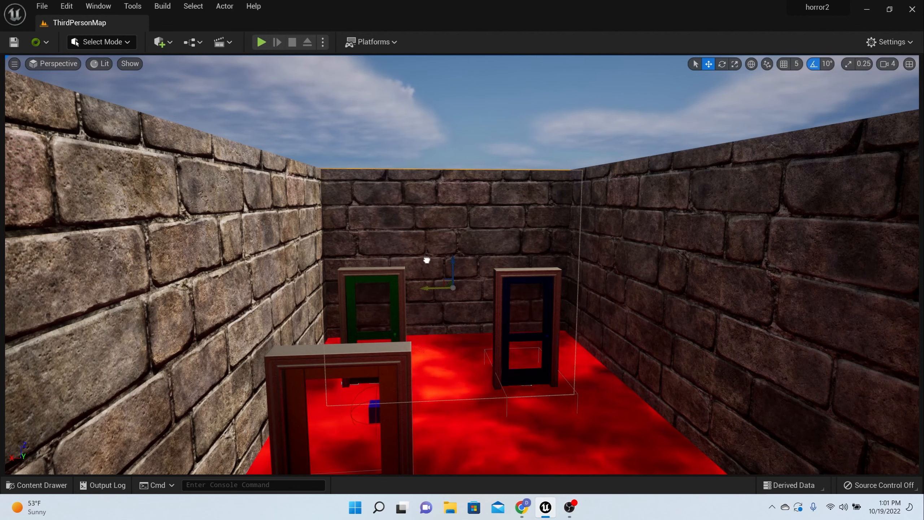
In Modeling mode, create a 100 × 100 × 100 box on the lava floor in front of the blocked doorway, outside the brick room
{"action": "scroll", "coordinate": [522, 262], "scroll_direction": "up", "scroll_amount": 10}
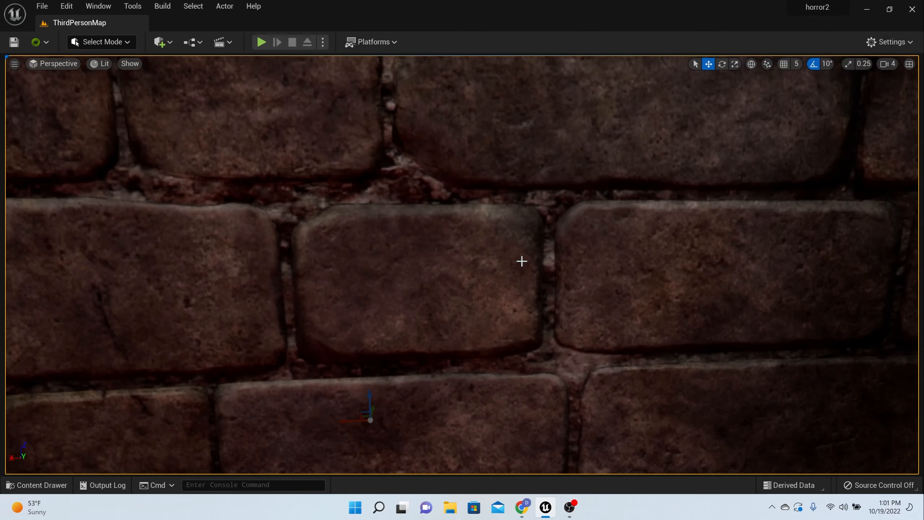
{"action": "scroll", "coordinate": [522, 261], "scroll_direction": "down", "scroll_amount": 15}
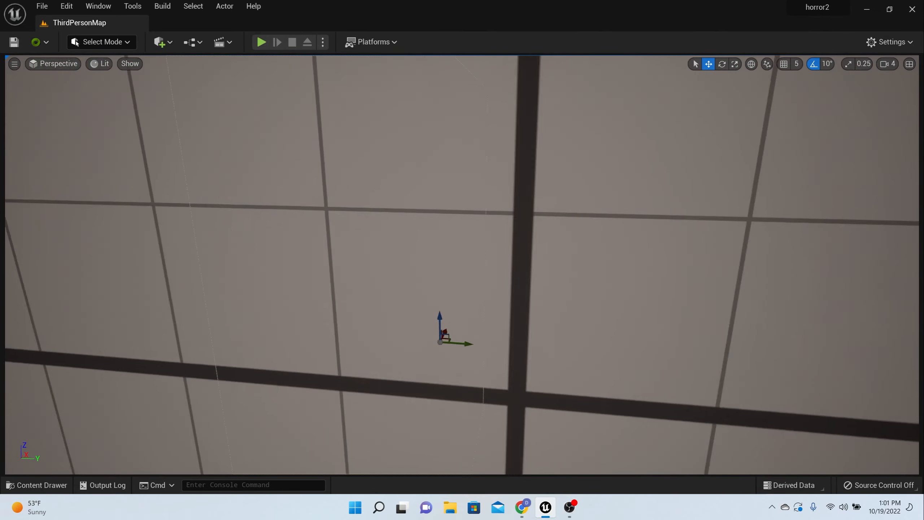
{"action": "scroll", "coordinate": [522, 261], "scroll_direction": "up", "scroll_amount": 12}
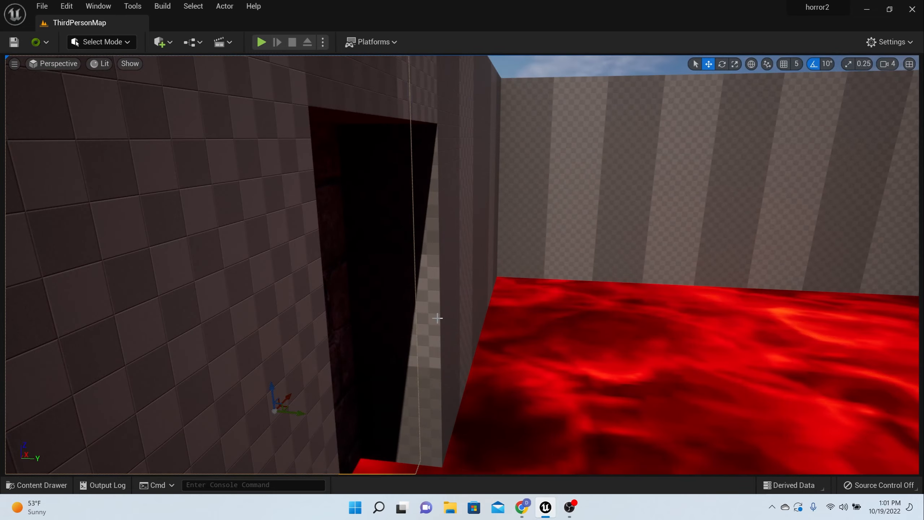
{"action": "right_click_drag", "start_coordinate": [437, 319], "coordinate": [345, 306]}
{"action": "scroll", "coordinate": [433, 308], "scroll_direction": "down", "scroll_amount": 6}
{"action": "right_click_drag", "start_coordinate": [433, 308], "coordinate": [460, 334]}
{"action": "left_click", "coordinate": [128, 41]}
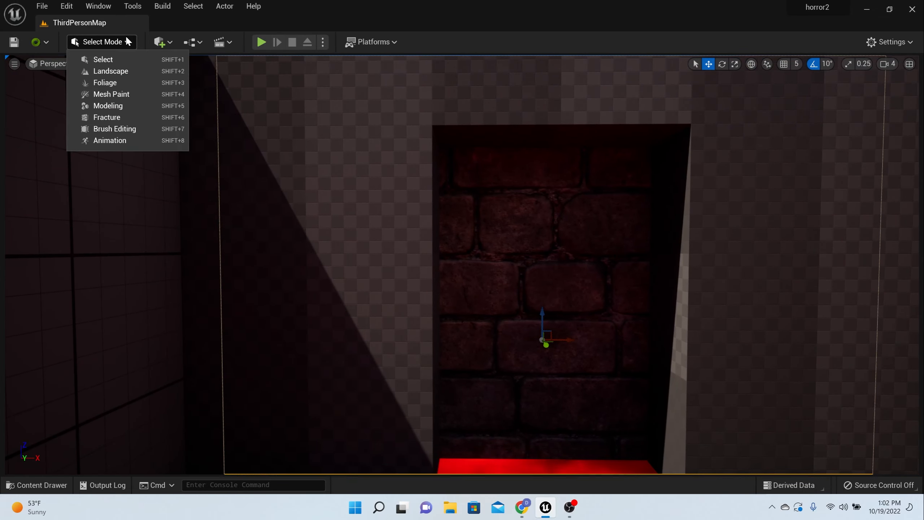
{"action": "left_click", "coordinate": [157, 106]}
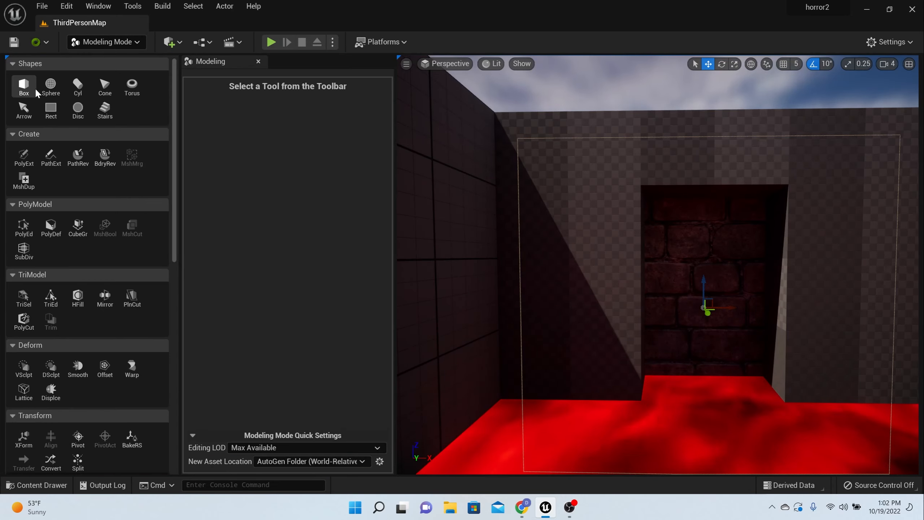
{"action": "left_click", "coordinate": [24, 87]}
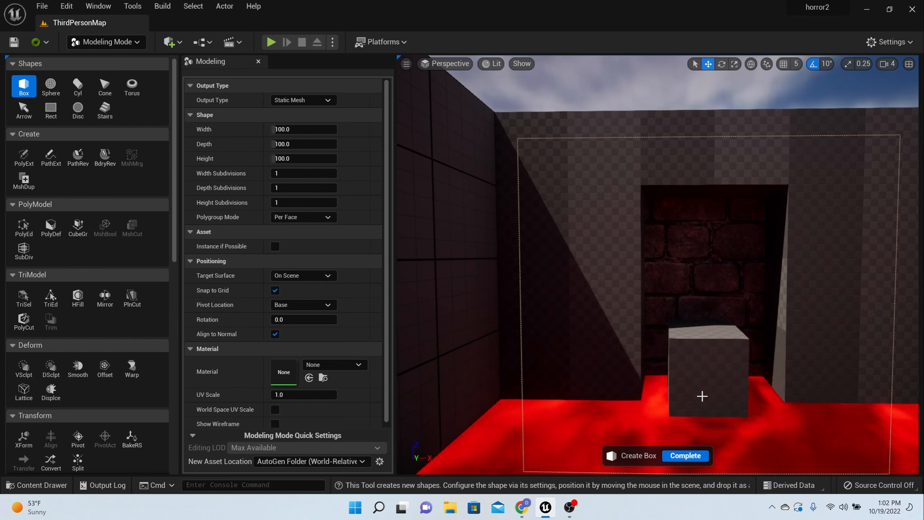
{"action": "left_click", "coordinate": [702, 396]}
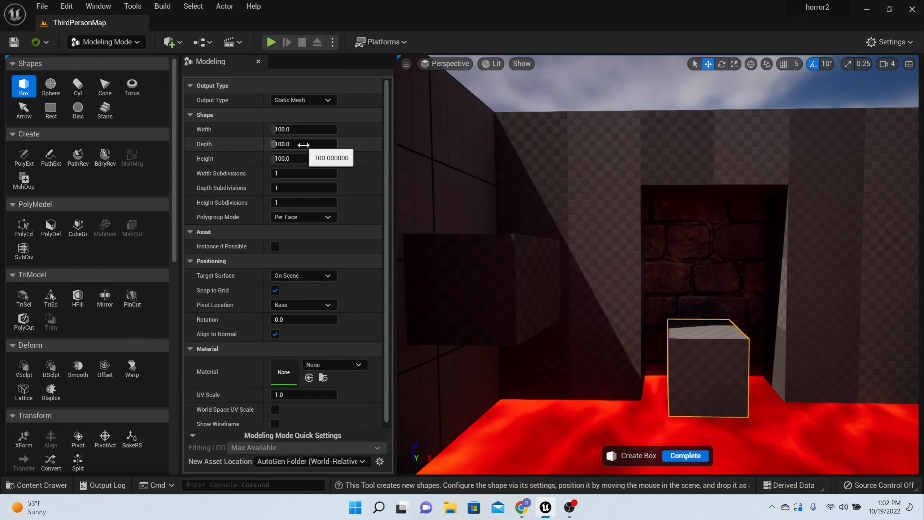
{"action": "left_click_drag", "start_coordinate": [285, 129], "coordinate": [324, 129]}
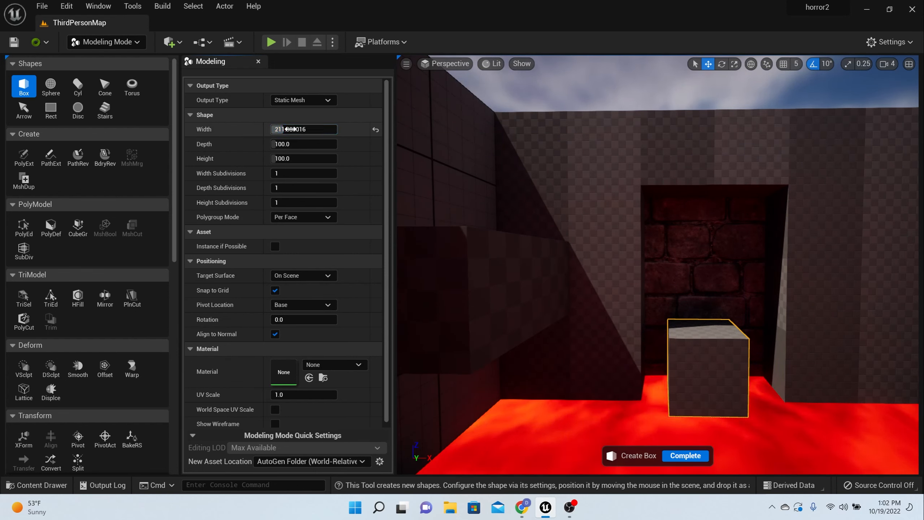
{"action": "left_click", "coordinate": [673, 456]}
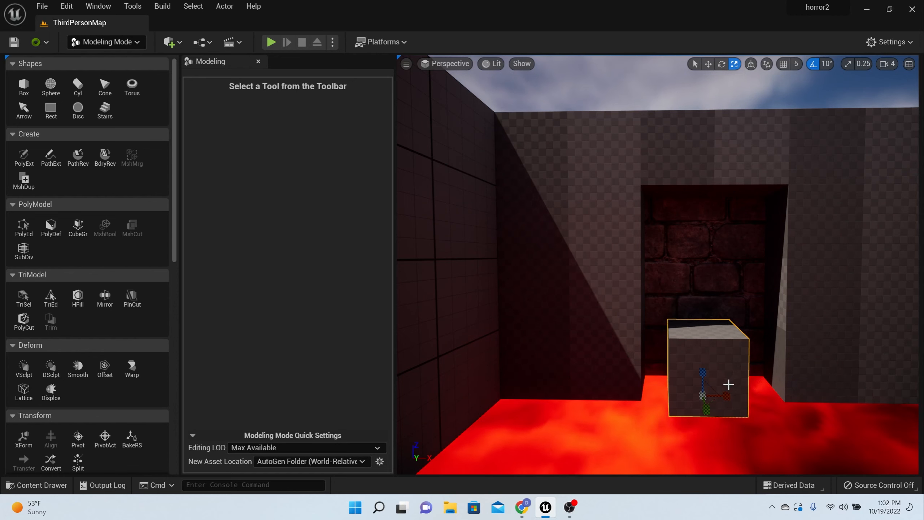
Scale the box up in height and width until it matches the doorway opening
{"action": "left_click_drag", "start_coordinate": [704, 380], "coordinate": [704, 236]}
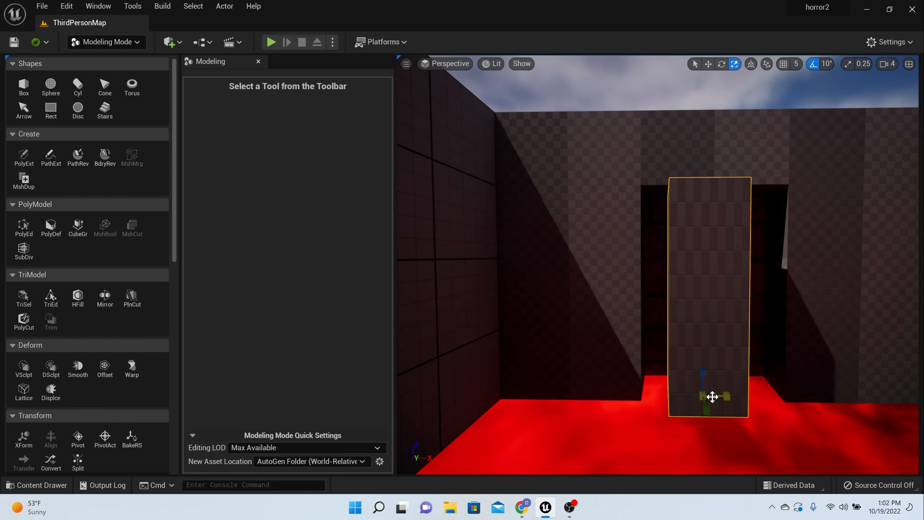
{"action": "left_click_drag", "start_coordinate": [731, 394], "coordinate": [768, 394]}
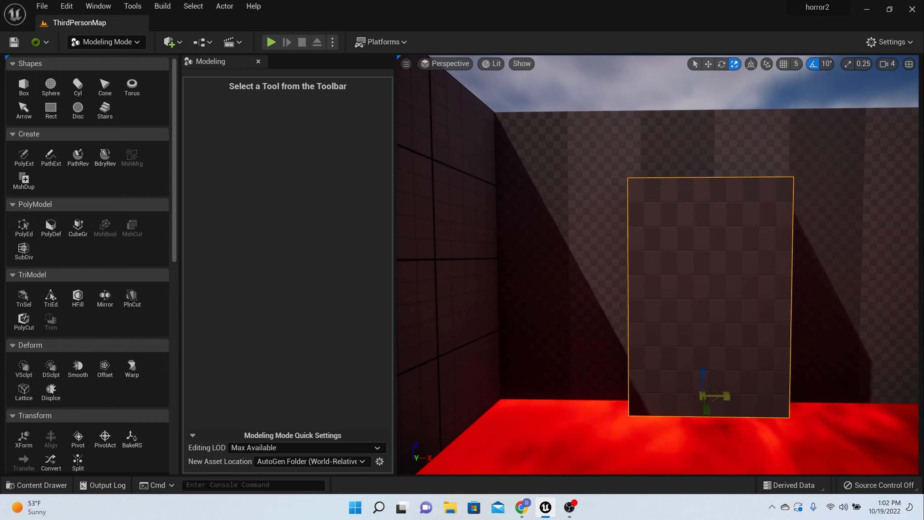
{"action": "middle_click_drag", "start_coordinate": [558, 331], "coordinate": [646, 332]}
{"action": "middle_click_drag", "start_coordinate": [569, 326], "coordinate": [494, 339]}
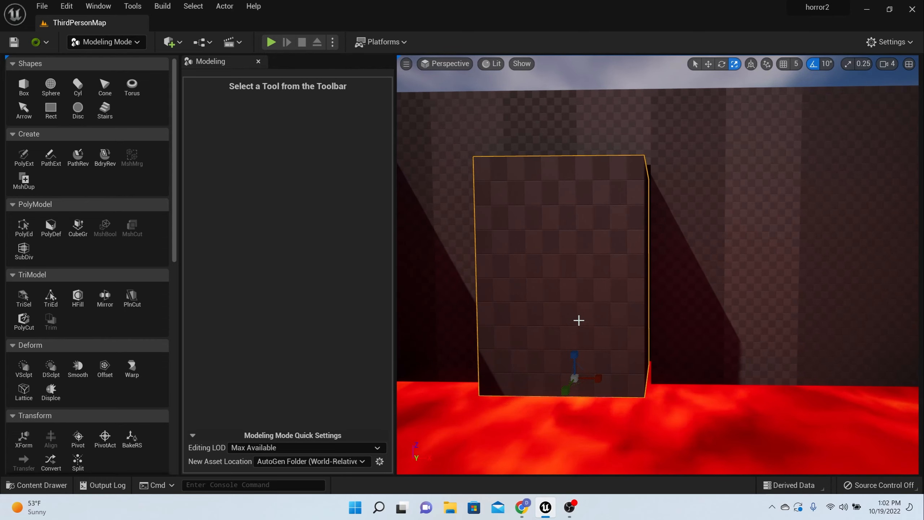
{"action": "left_click_drag", "start_coordinate": [596, 379], "coordinate": [601, 379]}
Move the box into the doorway until it passes through the brick panel, and check it from inside the room
{"action": "scroll", "coordinate": [629, 343], "scroll_direction": "up", "scroll_amount": 3}
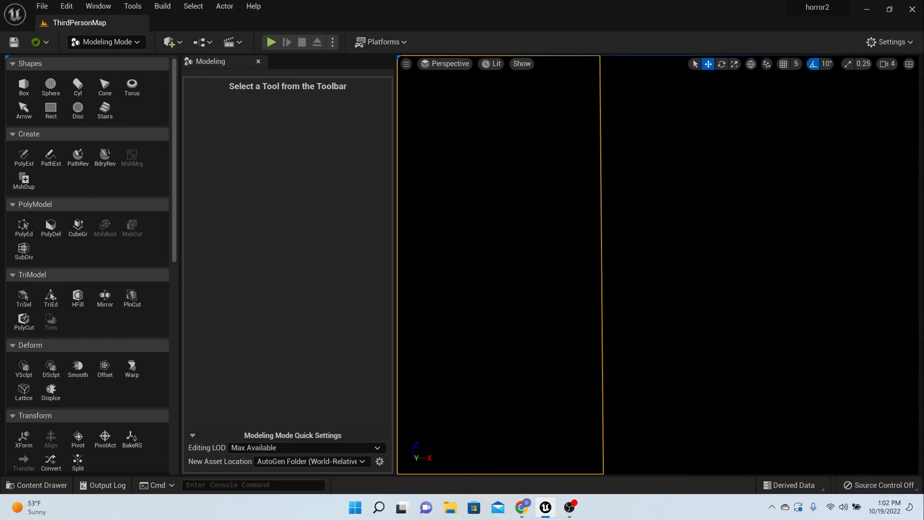
{"action": "scroll", "coordinate": [644, 324], "scroll_direction": "down", "scroll_amount": 3}
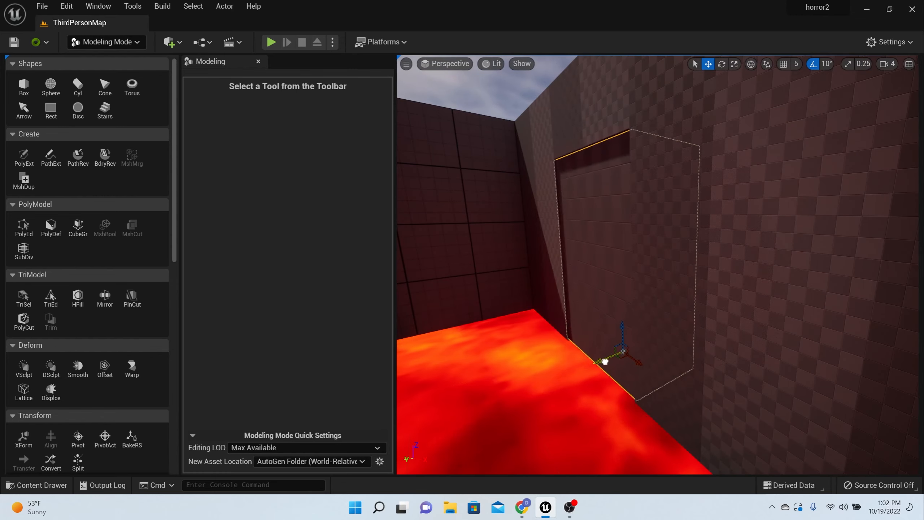
{"action": "left_click_drag", "start_coordinate": [605, 362], "coordinate": [631, 342]}
{"action": "right_click_drag", "start_coordinate": [553, 326], "coordinate": [633, 301]}
{"action": "scroll", "coordinate": [547, 323], "scroll_direction": "down", "scroll_amount": 3}
{"action": "scroll", "coordinate": [492, 289], "scroll_direction": "up", "scroll_amount": 2}
{"action": "scroll", "coordinate": [491, 290], "scroll_direction": "down", "scroll_amount": 1}
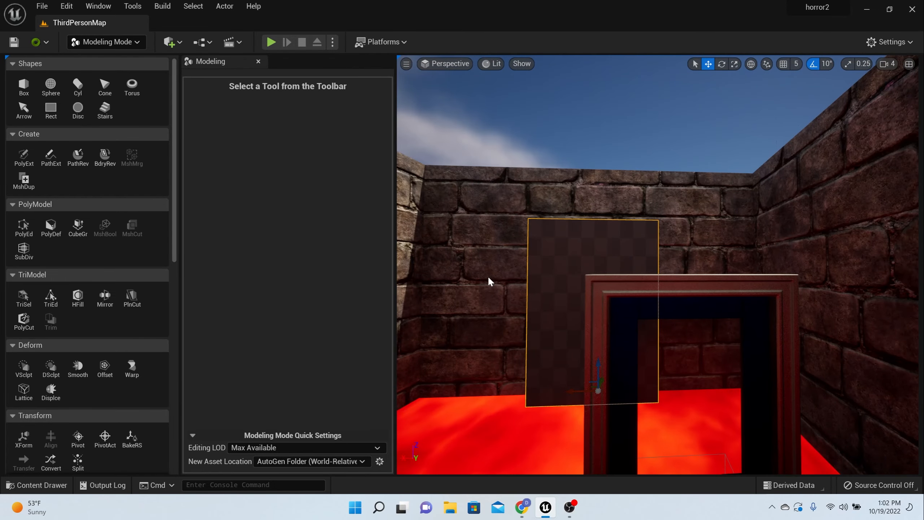
Cut the doorway opening out of the brick panel with Mesh Boolean on the box and panel, using Difference B - A
{"action": "left_click", "coordinate": [488, 278], "text": "ctrl"}
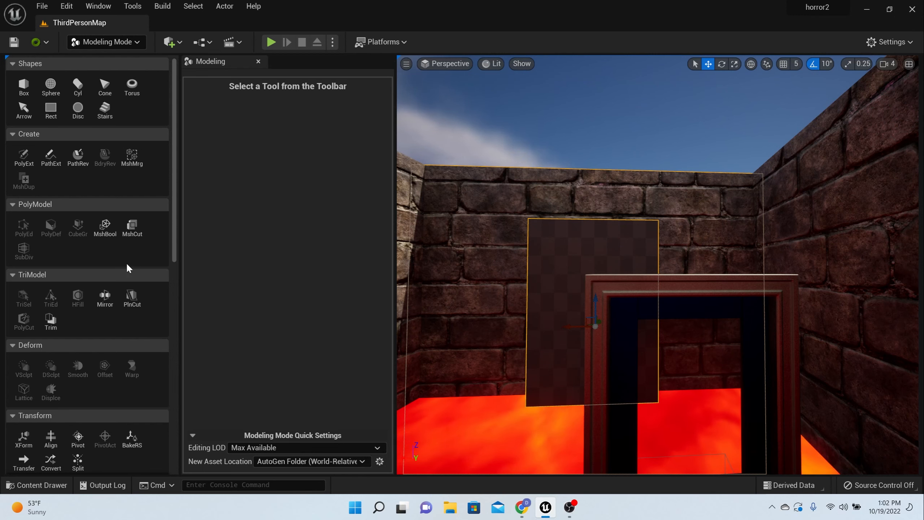
{"action": "left_click", "coordinate": [104, 226]}
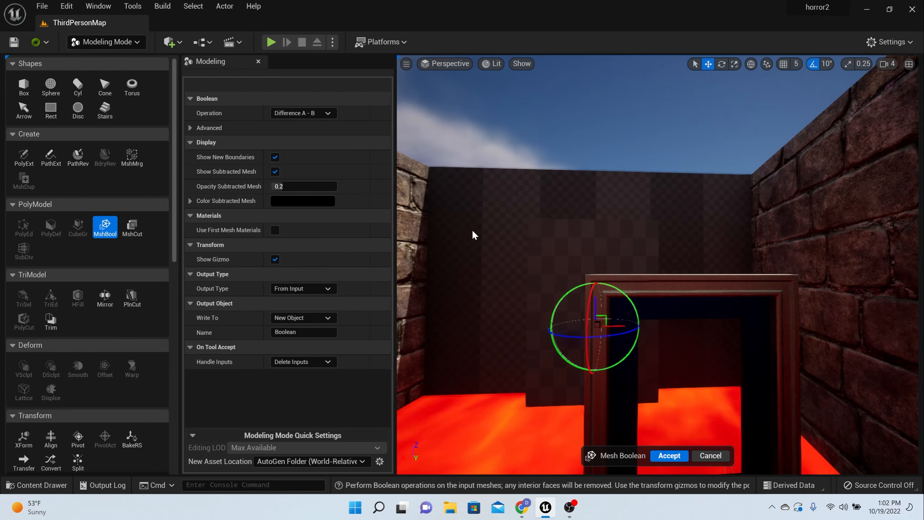
{"action": "scroll", "coordinate": [598, 273], "scroll_direction": "up", "scroll_amount": 3}
{"action": "scroll", "coordinate": [599, 273], "scroll_direction": "down", "scroll_amount": 3}
{"action": "middle_click_drag", "start_coordinate": [585, 329], "coordinate": [586, 233]}
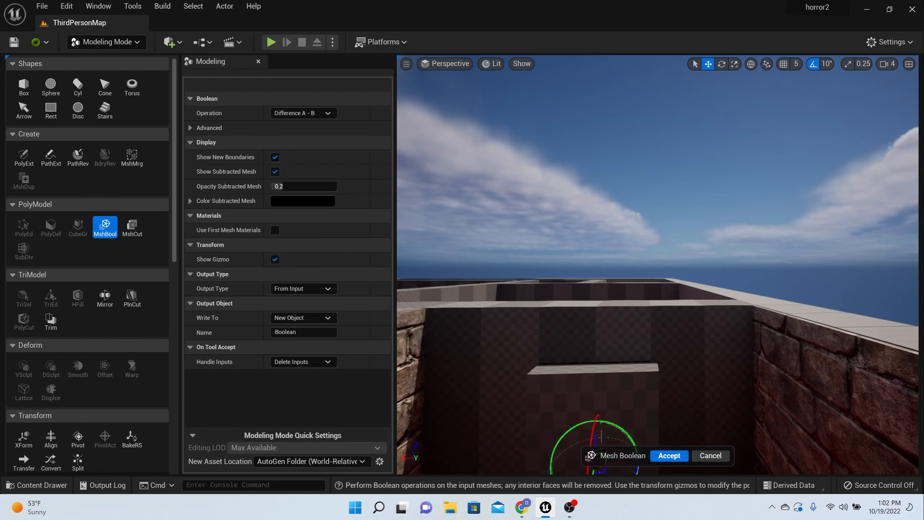
{"action": "scroll", "coordinate": [586, 330], "scroll_direction": "down", "scroll_amount": 2}
{"action": "scroll", "coordinate": [586, 330], "scroll_direction": "up", "scroll_amount": 3}
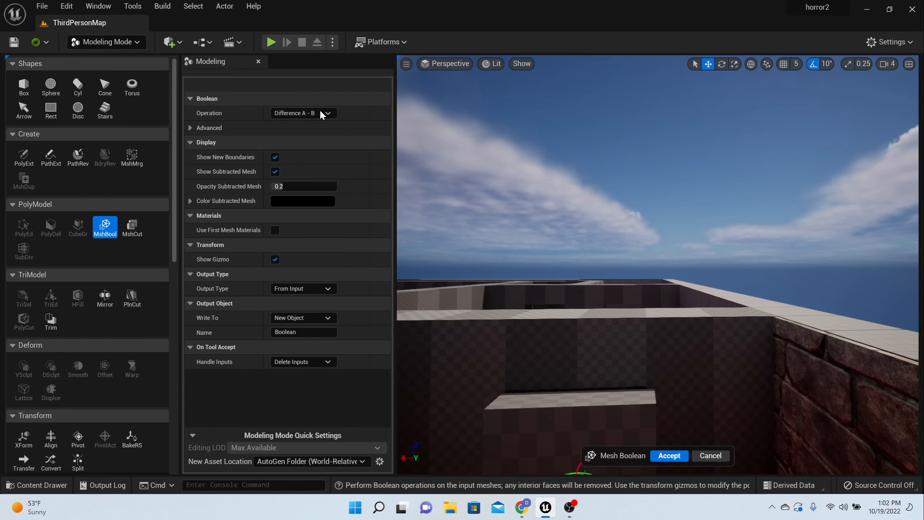
{"action": "left_click", "coordinate": [318, 114]}
{"action": "left_click", "coordinate": [308, 131]}
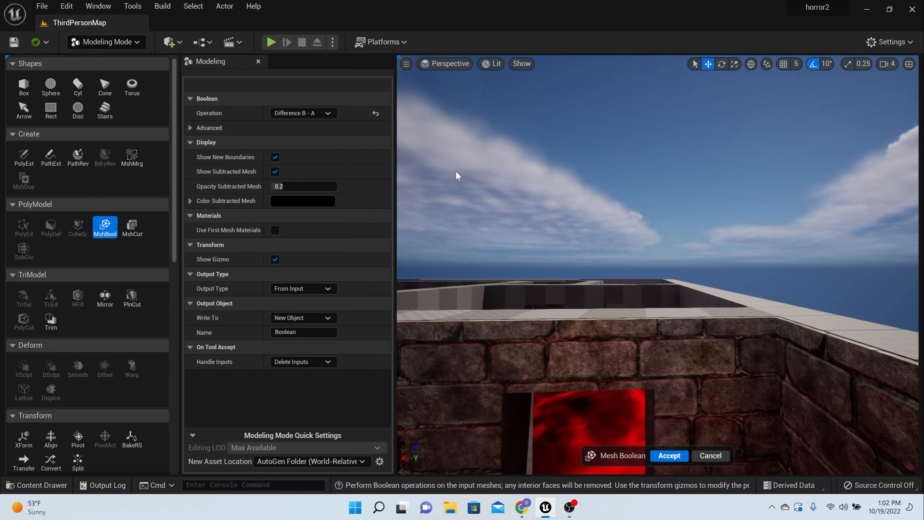
{"action": "key", "text": "q"}
{"action": "key", "text": "s"}
{"action": "right_click_drag", "start_coordinate": [459, 176], "coordinate": [459, 180]}
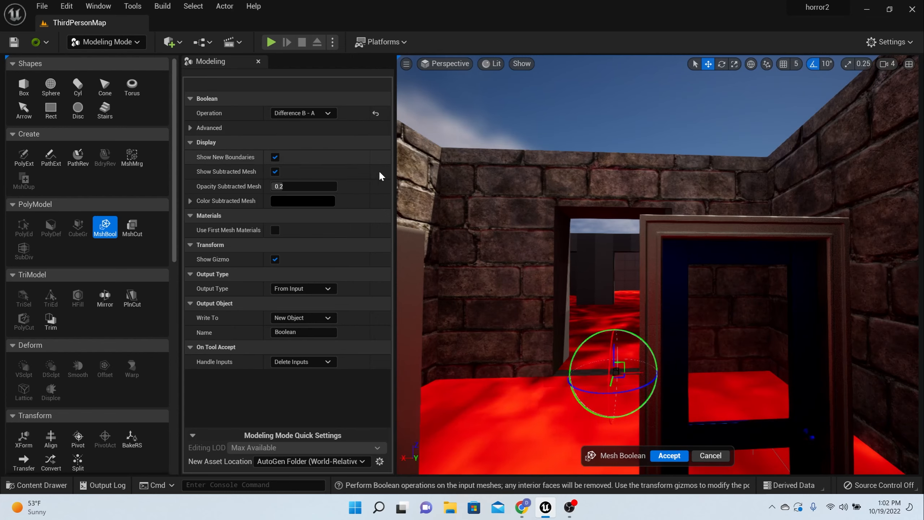
{"action": "left_click", "coordinate": [667, 457]}
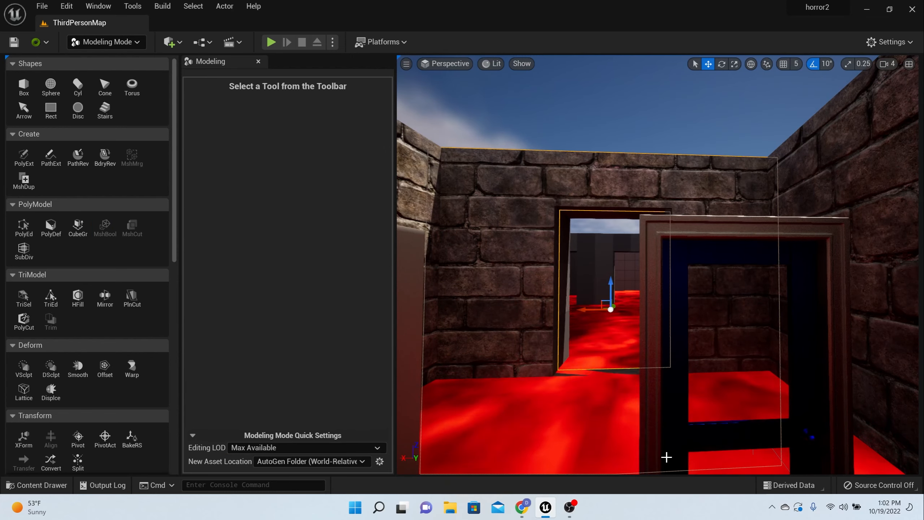
Inspect the cut doorway opening up close and return to Select mode
{"action": "scroll", "coordinate": [576, 314], "scroll_direction": "up", "scroll_amount": 5}
{"action": "middle_click_drag", "start_coordinate": [575, 314], "coordinate": [551, 360]}
{"action": "scroll", "coordinate": [579, 306], "scroll_direction": "up", "scroll_amount": 1}
{"action": "scroll", "coordinate": [580, 305], "scroll_direction": "down", "scroll_amount": 1}
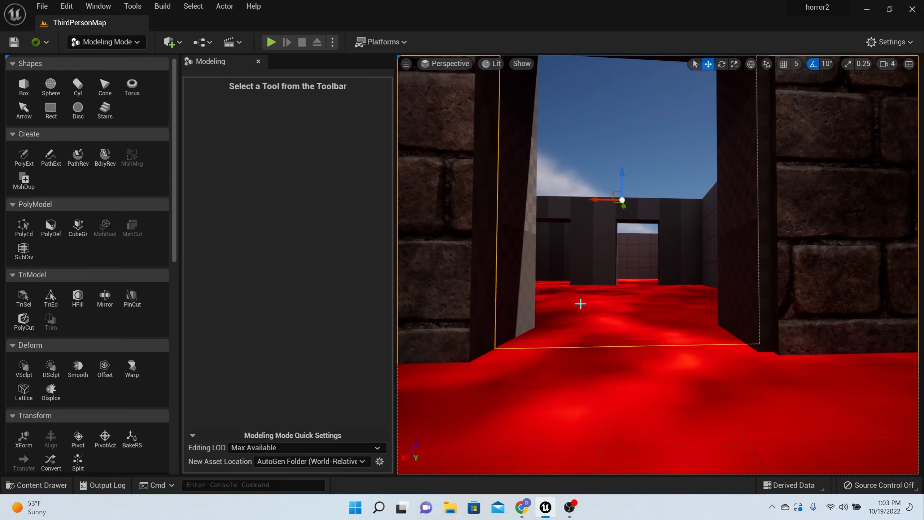
{"action": "mouse_move", "coordinate": [580, 306]}
{"action": "middle_mouse_down"}
{"action": "mouse_move", "coordinate": [568, 333]}
{"action": "mouse_move", "coordinate": [559, 291]}
{"action": "mouse_move", "coordinate": [572, 301]}
{"action": "middle_mouse_up"}
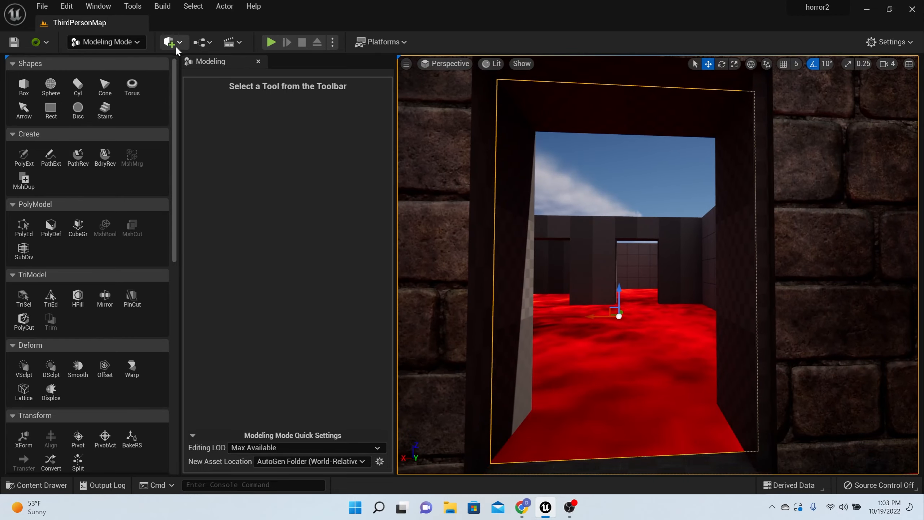
{"action": "left_click", "coordinate": [131, 42]}
{"action": "left_click", "coordinate": [126, 57]}
Deselect the cut panel and view the doorway wall from inside the room, behind the green and blue doors
{"action": "scroll", "coordinate": [447, 203], "scroll_direction": "down", "scroll_amount": 5}
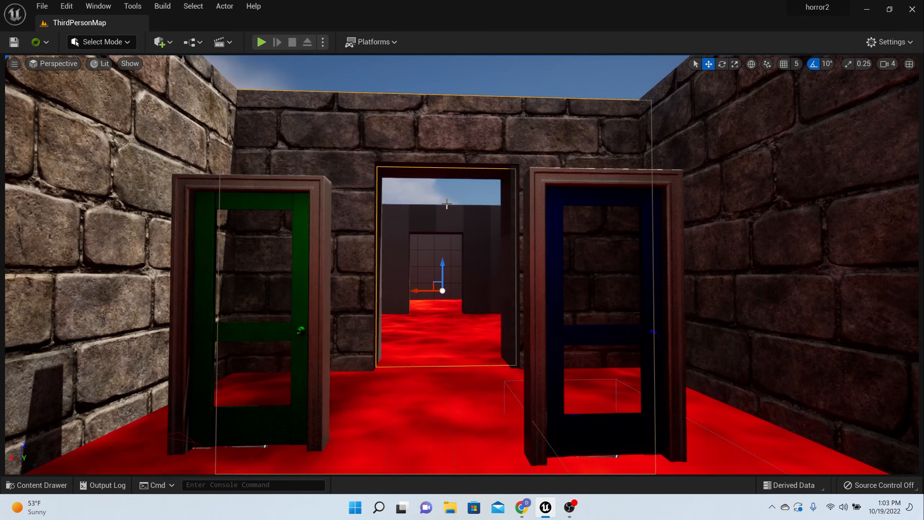
{"action": "left_click", "coordinate": [442, 255]}
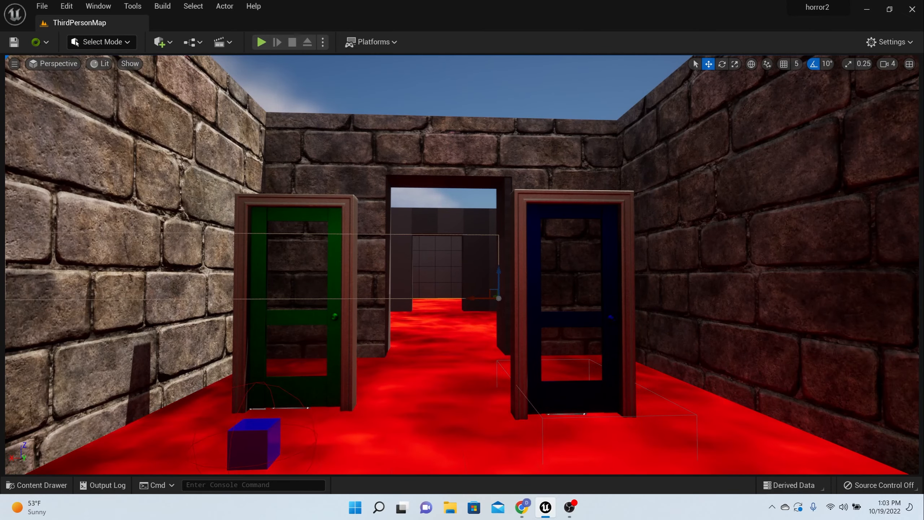
{"action": "left_click", "coordinate": [473, 204]}
{"action": "mouse_move", "coordinate": [477, 219]}
{"action": "right_mouse_down"}
{"action": "mouse_move", "coordinate": [452, 252]}
{"action": "mouse_move", "coordinate": [472, 225]}
{"action": "right_mouse_up"}
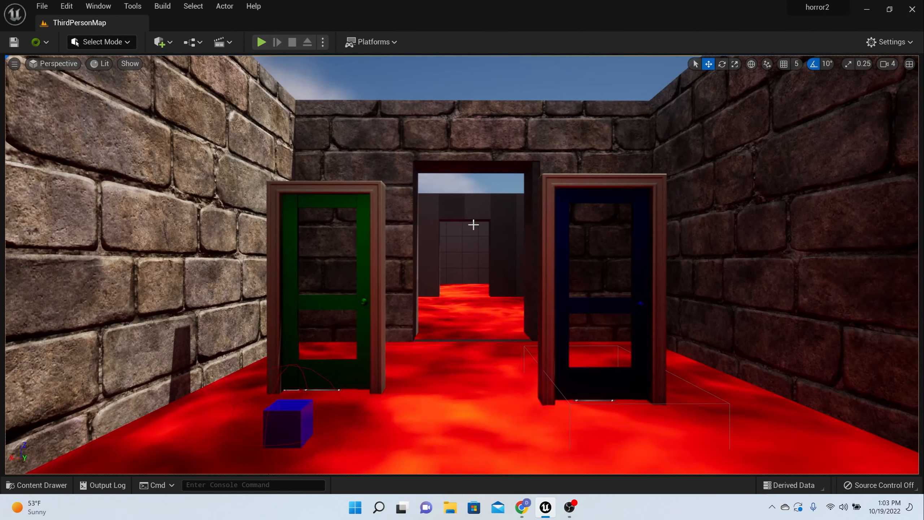
Create a box at the foot of the doorway in Modeling mode, widen it to span the opening and lower it to sill height
{"action": "scroll", "coordinate": [472, 225], "scroll_direction": "up", "scroll_amount": 5}
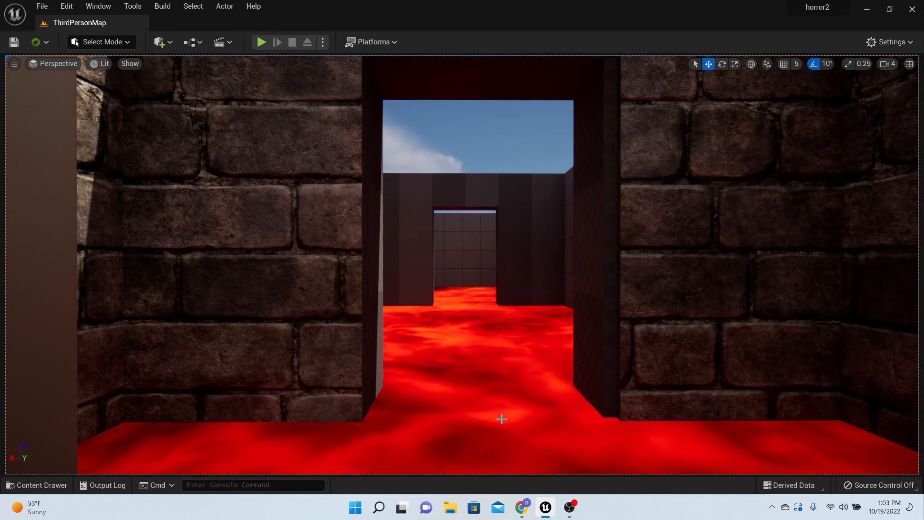
{"action": "scroll", "coordinate": [438, 312], "scroll_direction": "down", "scroll_amount": 5}
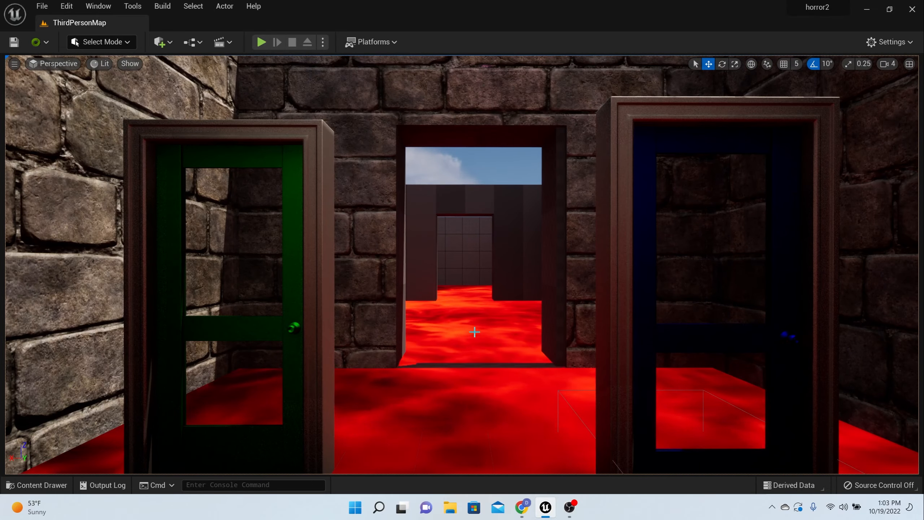
{"action": "left_click", "coordinate": [94, 42]}
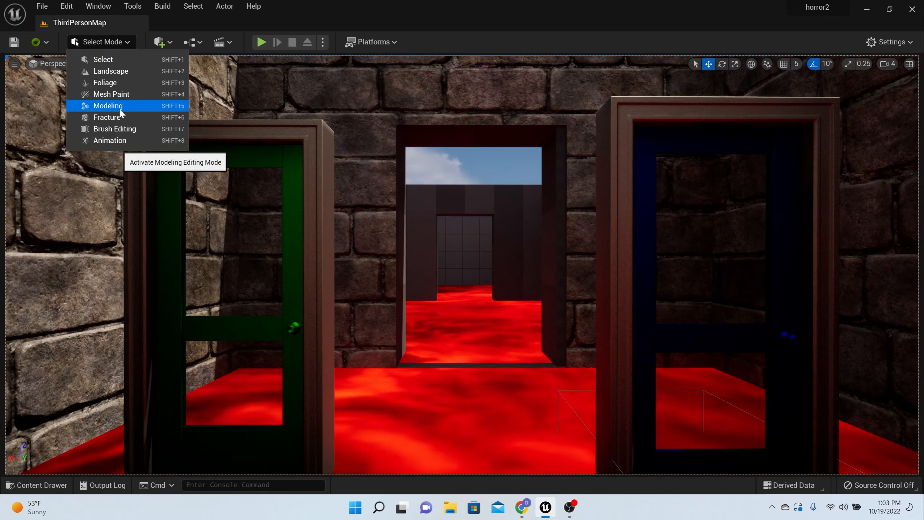
{"action": "left_click", "coordinate": [119, 106]}
{"action": "left_click", "coordinate": [24, 86]}
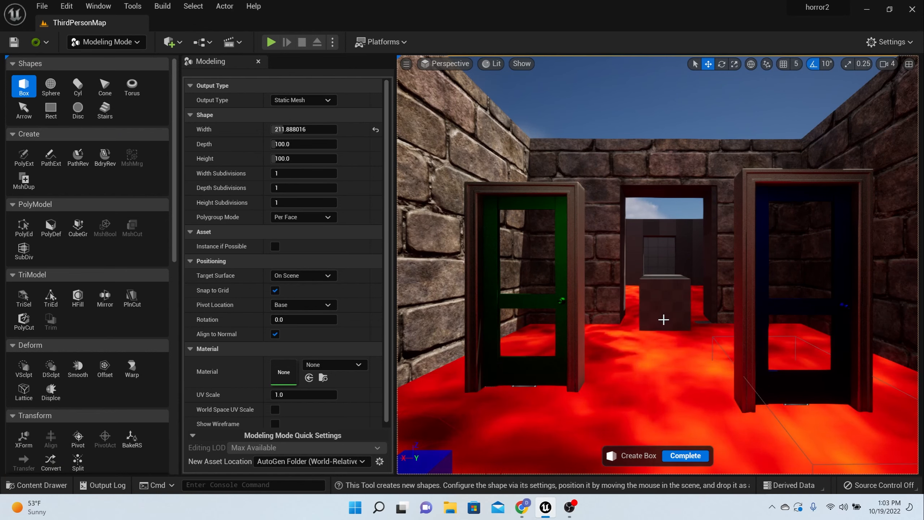
{"action": "scroll", "coordinate": [663, 320], "scroll_direction": "up", "scroll_amount": 6}
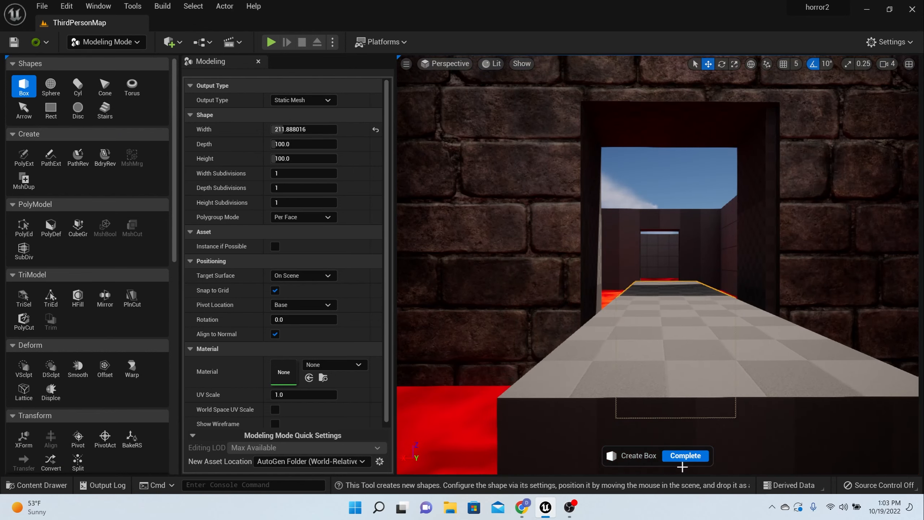
{"action": "left_click", "coordinate": [683, 455]}
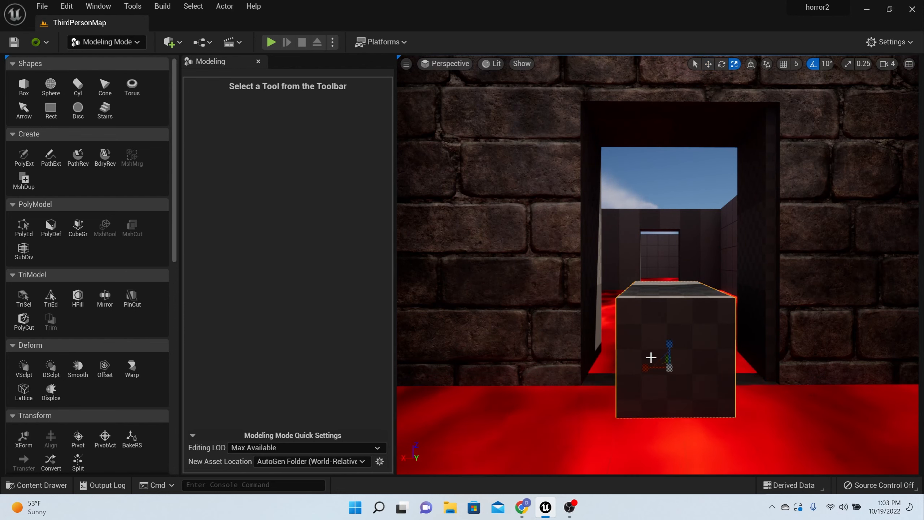
{"action": "left_click_drag", "start_coordinate": [653, 365], "coordinate": [633, 366]}
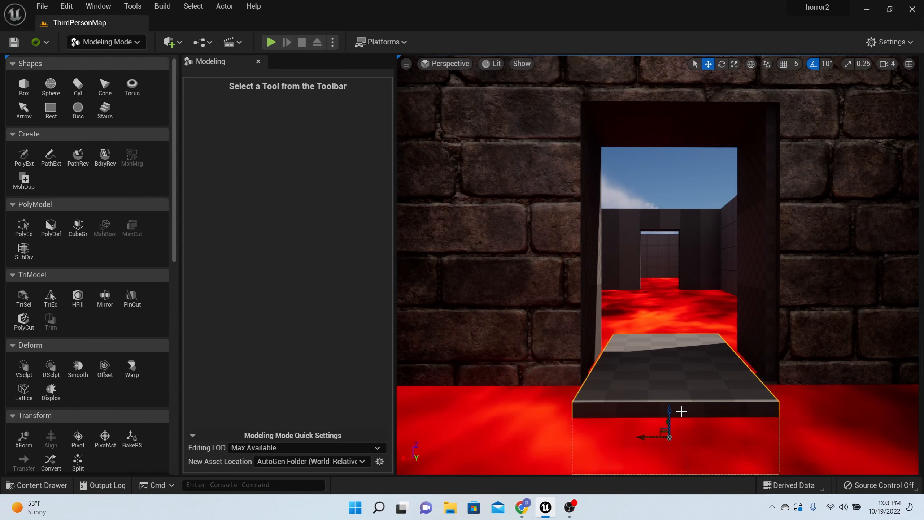
Cut the remaining sill out of the doorway panel with Mesh Boolean on the box and panel, using Difference B - A
{"action": "right_click_drag", "start_coordinate": [645, 414], "coordinate": [633, 413]}
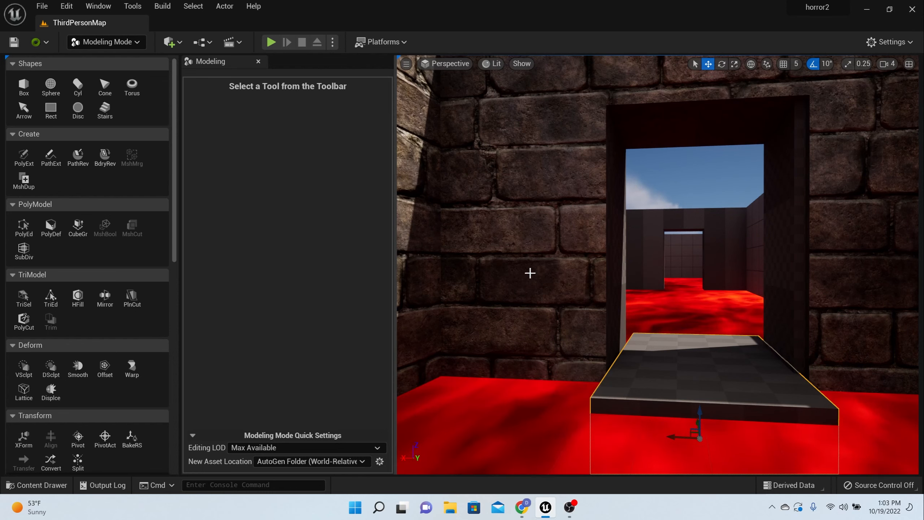
{"action": "left_click", "coordinate": [579, 271], "text": "ctrl"}
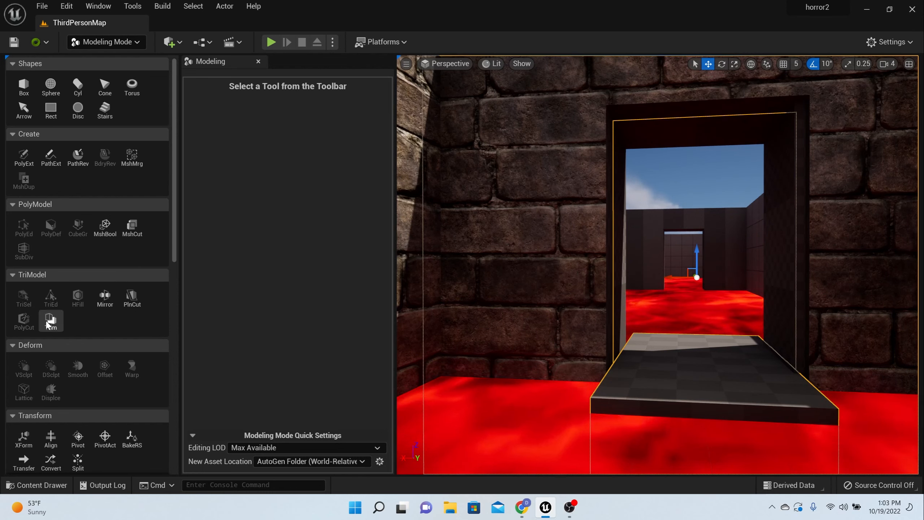
{"action": "left_click", "coordinate": [105, 227]}
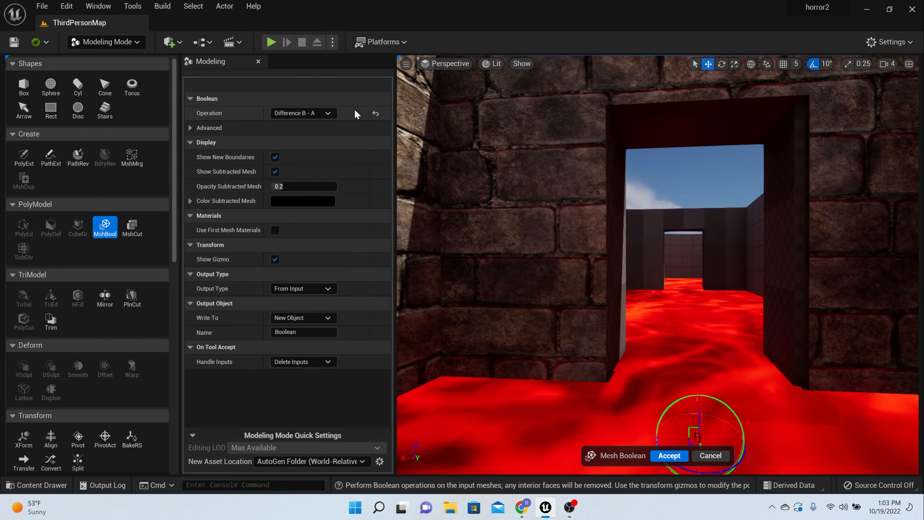
{"action": "left_click", "coordinate": [670, 456]}
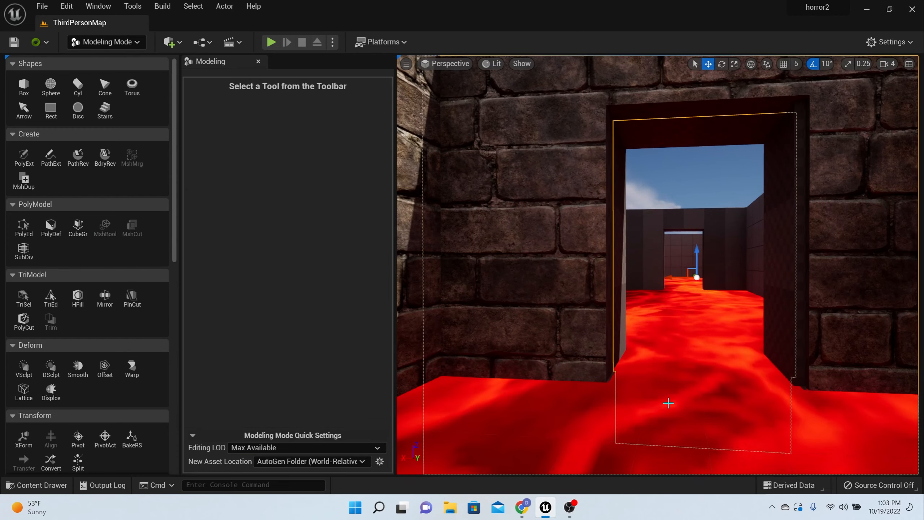
Return to Select mode and view the lava room from in front of the yellow door
{"action": "scroll", "coordinate": [667, 402], "scroll_direction": "down", "scroll_amount": 5}
{"action": "key", "text": "w"}
{"action": "right_click_drag", "start_coordinate": [685, 350], "coordinate": [685, 350]}
{"action": "scroll", "coordinate": [685, 351], "scroll_direction": "up", "scroll_amount": 5}
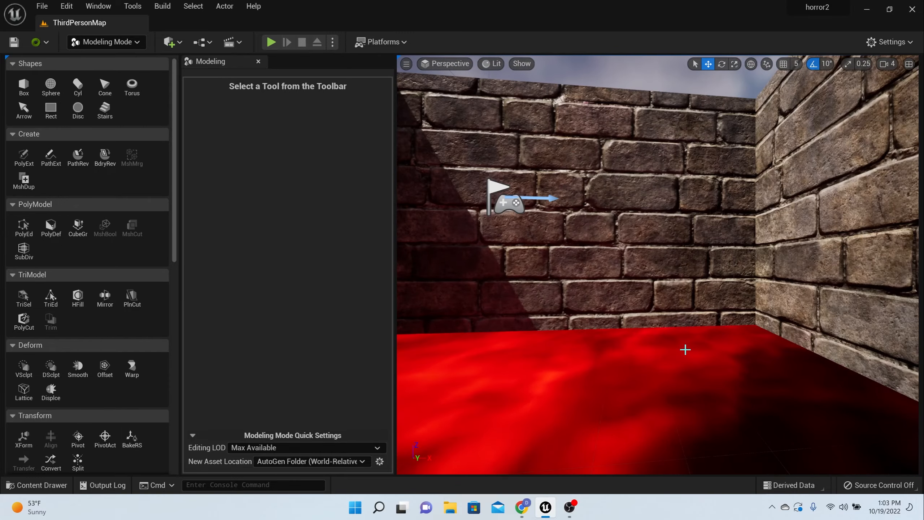
{"action": "left_click", "coordinate": [89, 41]}
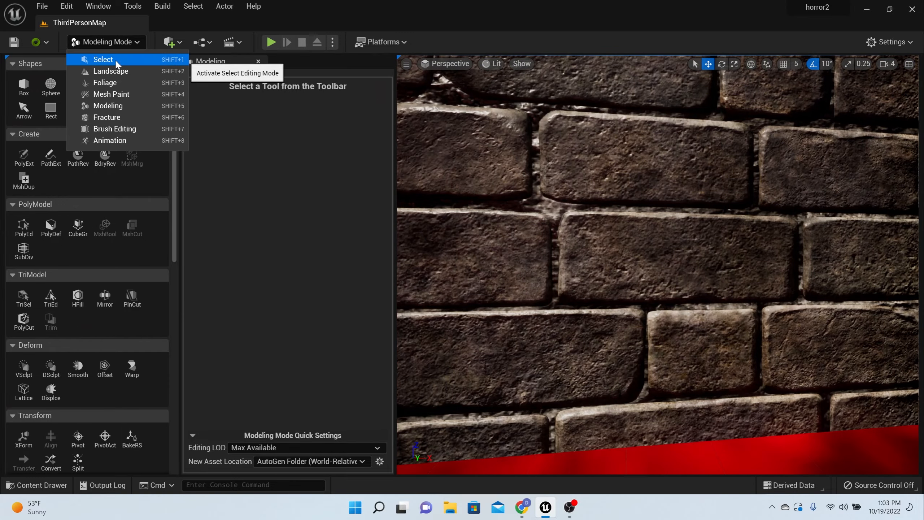
{"action": "left_click", "coordinate": [103, 57]}
{"action": "mouse_move", "coordinate": [549, 288]}
{"action": "right_mouse_down"}
{"action": "mouse_move", "coordinate": [549, 328]}
{"action": "mouse_move", "coordinate": [640, 252]}
{"action": "mouse_move", "coordinate": [583, 259]}
{"action": "mouse_move", "coordinate": [543, 283]}
{"action": "right_mouse_up"}
{"action": "key", "text": "s"}
{"action": "left_click", "coordinate": [498, 67]}
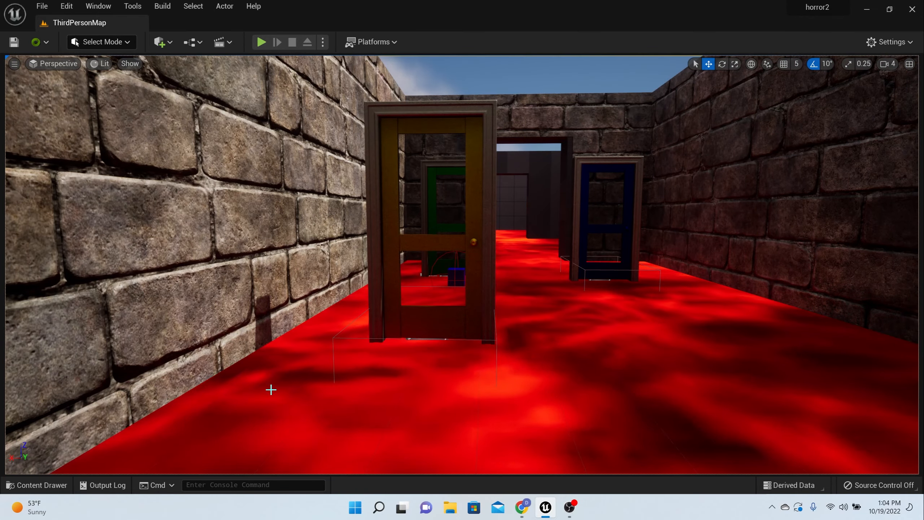
Enlarge the content drawer and open Quixel Bridge with Add Quixel Content
{"action": "left_click", "coordinate": [53, 490]}
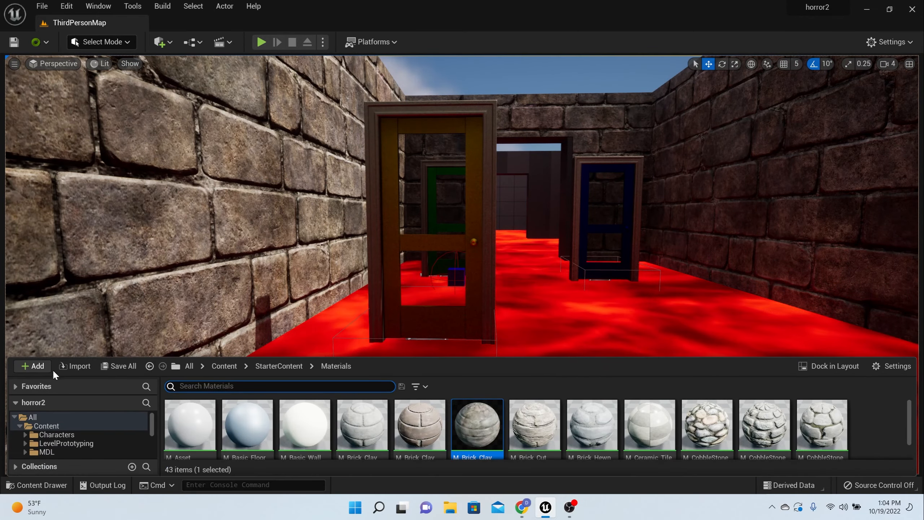
{"action": "left_click_drag", "start_coordinate": [112, 354], "coordinate": [106, 206]}
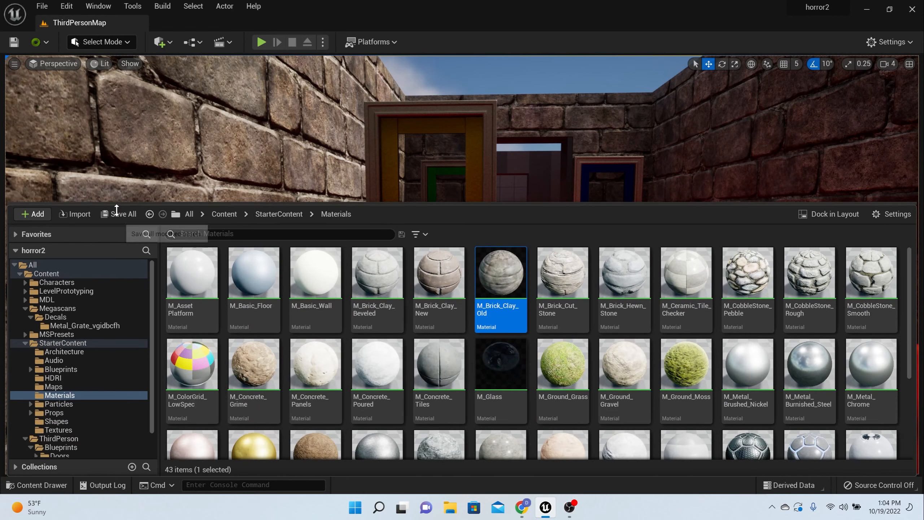
{"action": "left_click", "coordinate": [33, 214]}
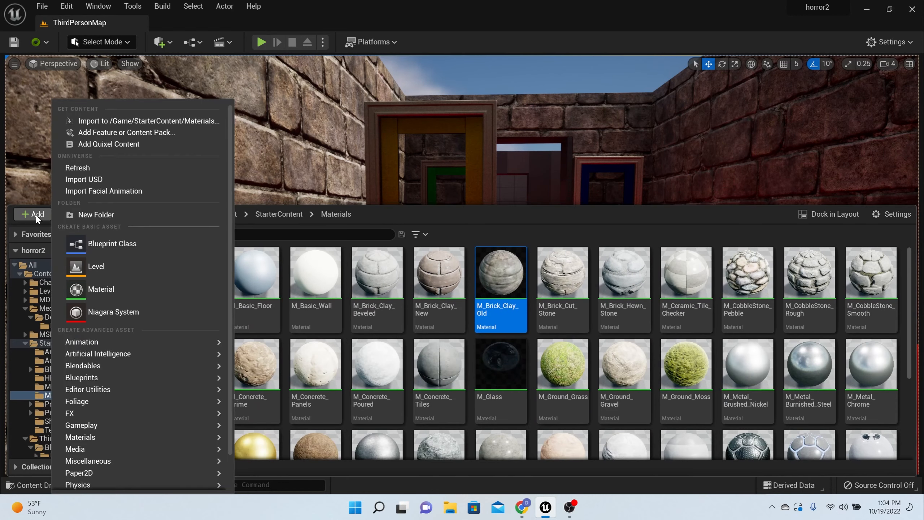
{"action": "left_click", "coordinate": [119, 143]}
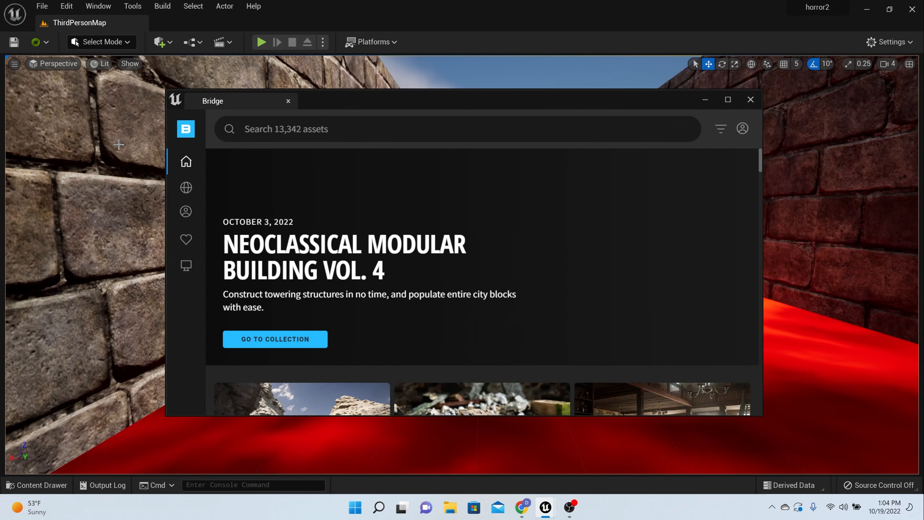
Repeat the recent Grate search in Quixel Bridge, look at the metal grate decal's export option and close Bridge
{"action": "left_click", "coordinate": [338, 123]}
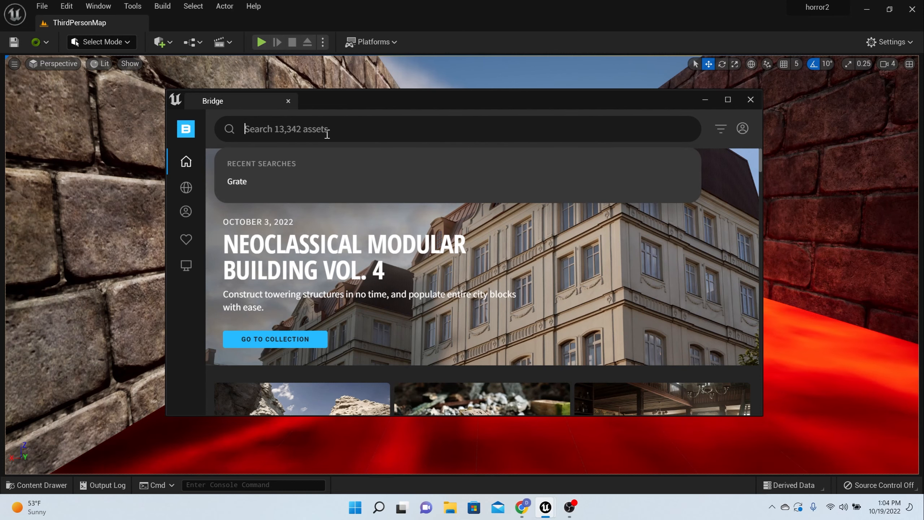
{"action": "mouse_move", "coordinate": [186, 211]}
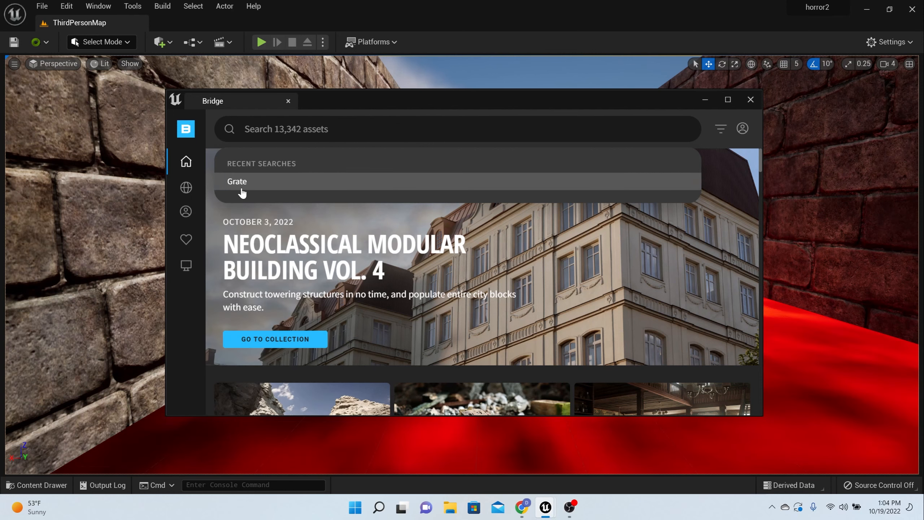
{"action": "left_click", "coordinate": [242, 188]}
{"action": "scroll", "coordinate": [285, 257], "scroll_direction": "down", "scroll_amount": 2}
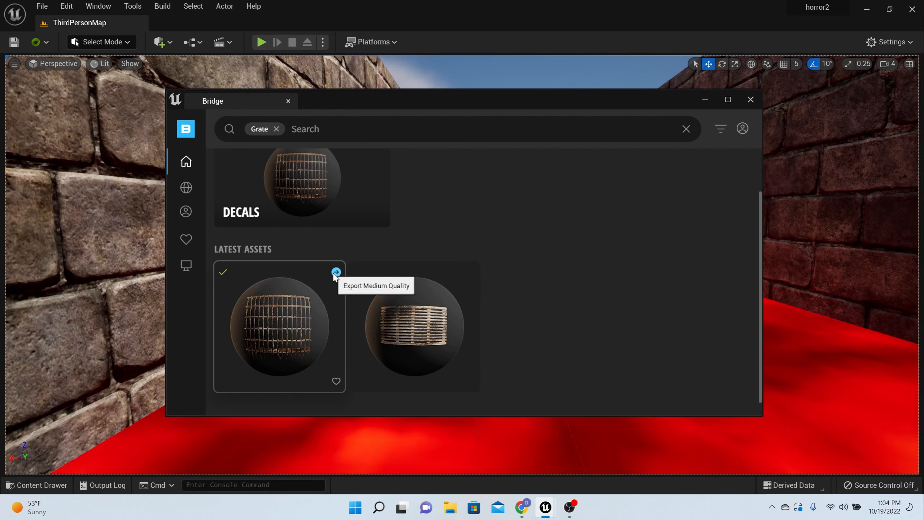
{"action": "left_click", "coordinate": [751, 100]}
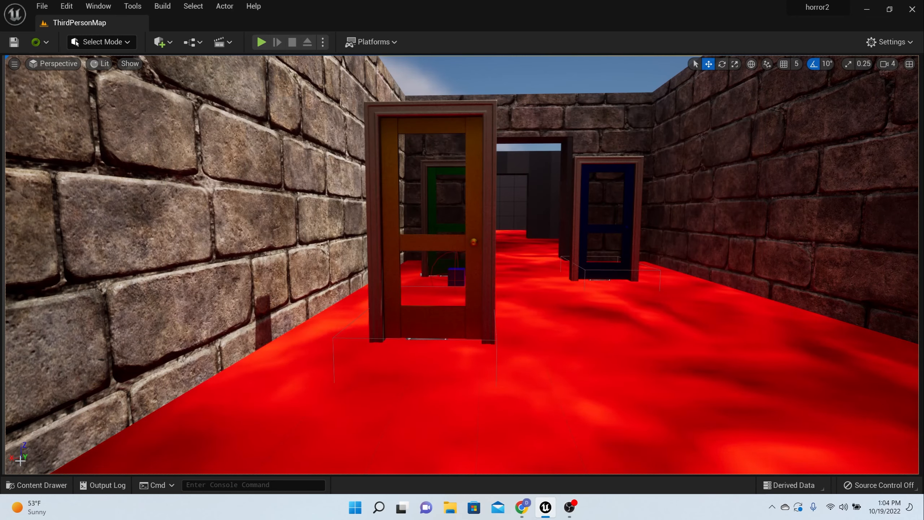
Open the Metal_Grate_vgidbcfh folder under Content > Megascans > Decals and shrink the content drawer
{"action": "key", "text": "ctrl+space"}
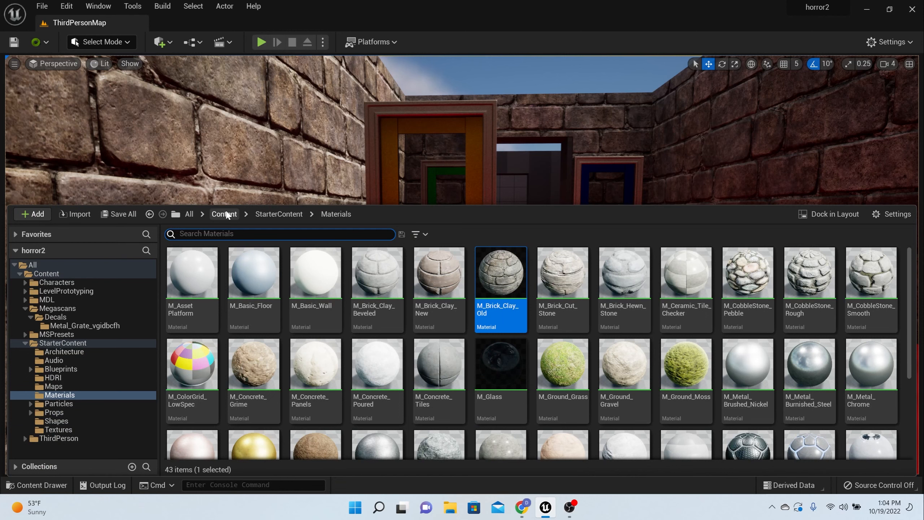
{"action": "left_click", "coordinate": [226, 215]}
{"action": "double_click", "coordinate": [356, 284]}
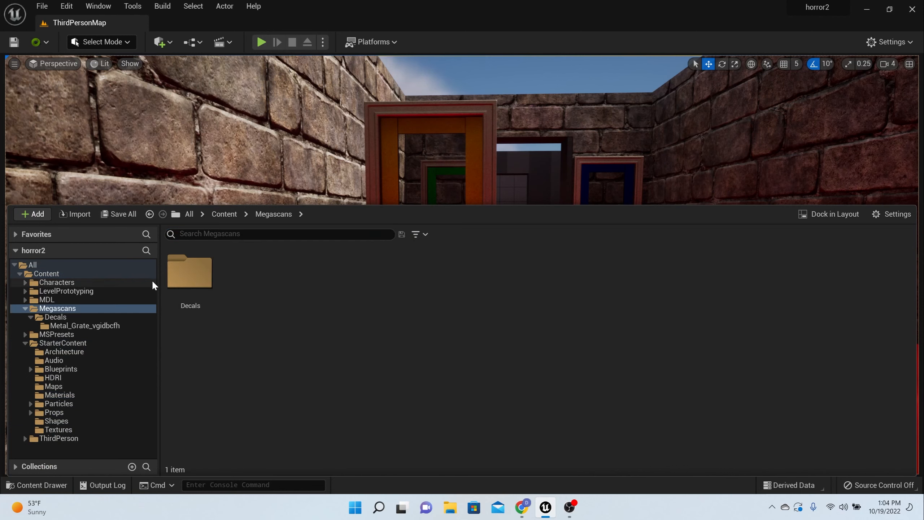
{"action": "double_click", "coordinate": [198, 285]}
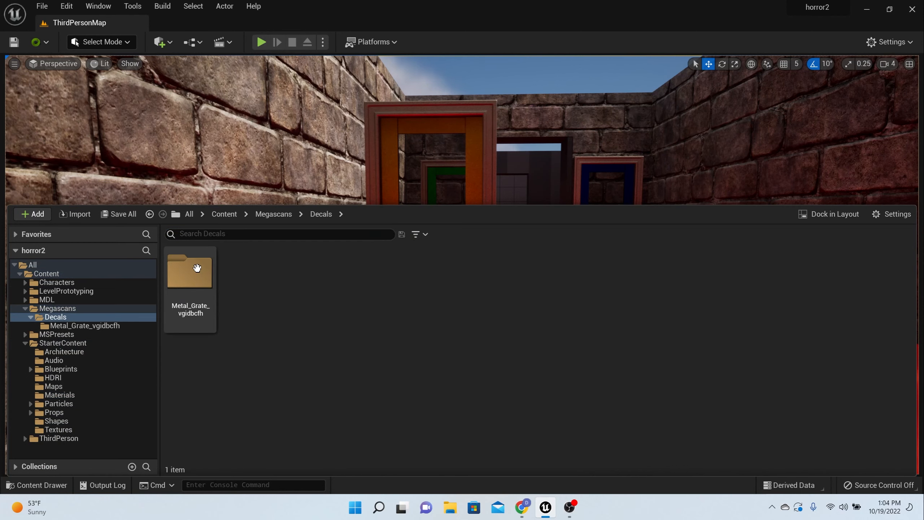
{"action": "double_click", "coordinate": [199, 287]}
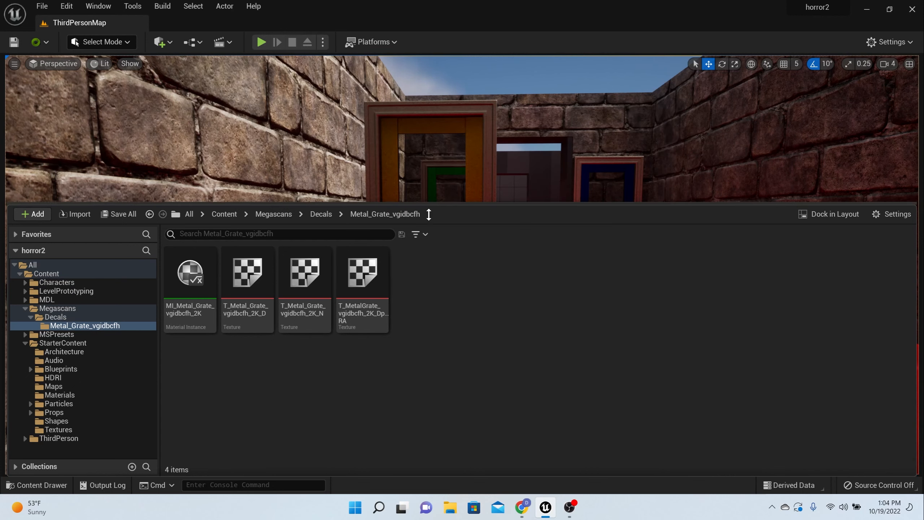
{"action": "left_click_drag", "start_coordinate": [429, 214], "coordinate": [424, 352]}
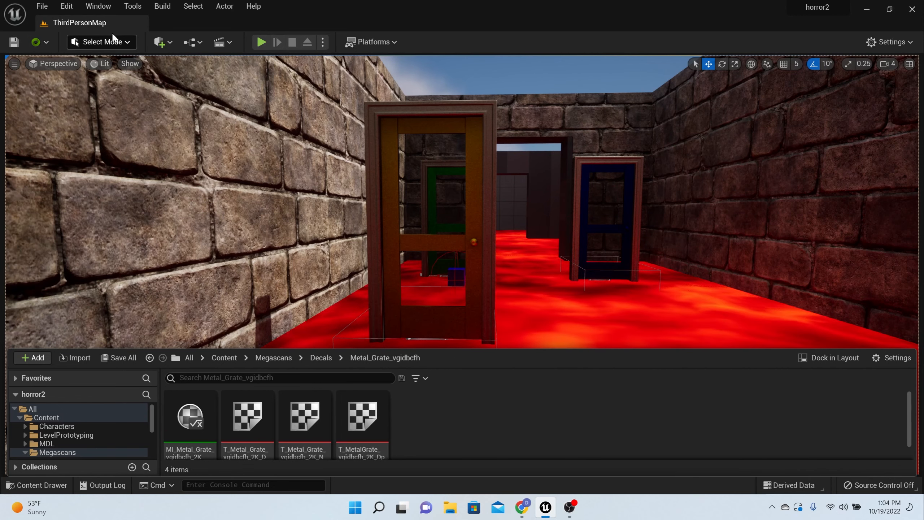
{"action": "left_click", "coordinate": [42, 7]}
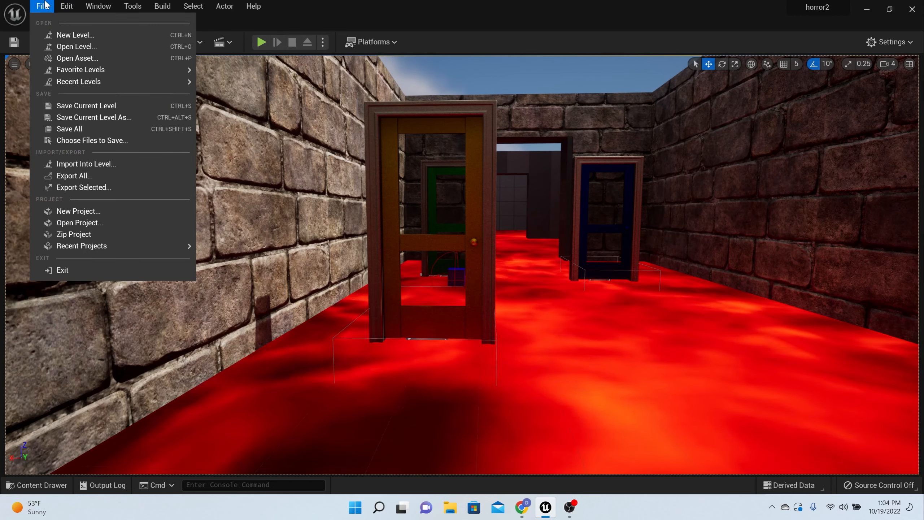
{"action": "left_click", "coordinate": [112, 5]}
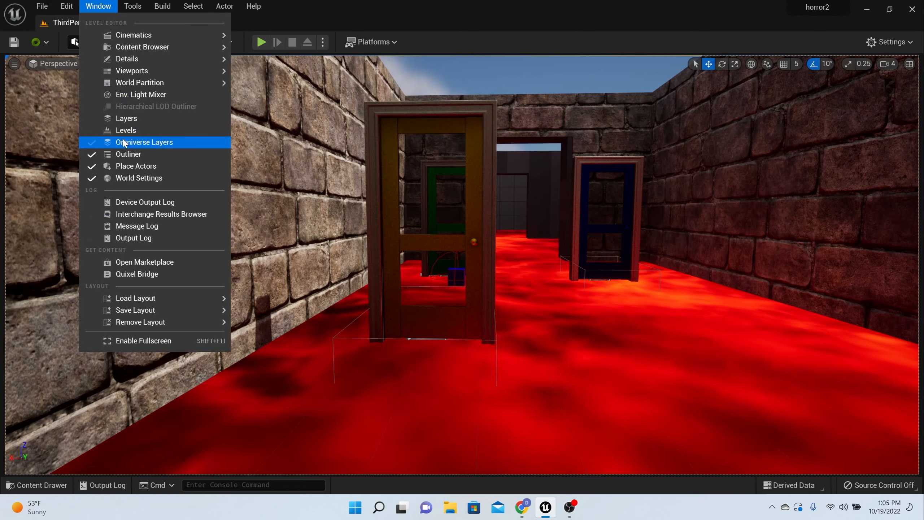
{"action": "left_click", "coordinate": [31, 127]}
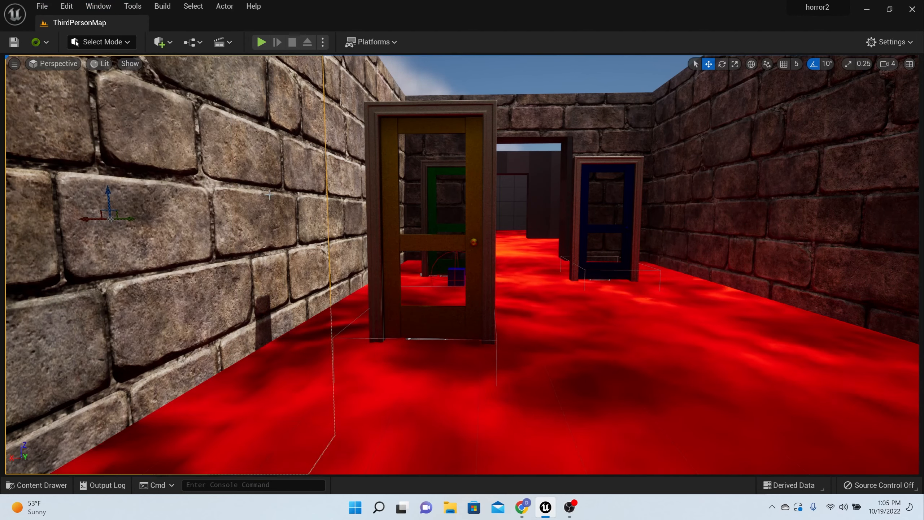
Add a Plane shape to the level on the lava floor beside the blue door and view it from the side
{"action": "right_click_drag", "start_coordinate": [270, 194], "coordinate": [313, 210]}
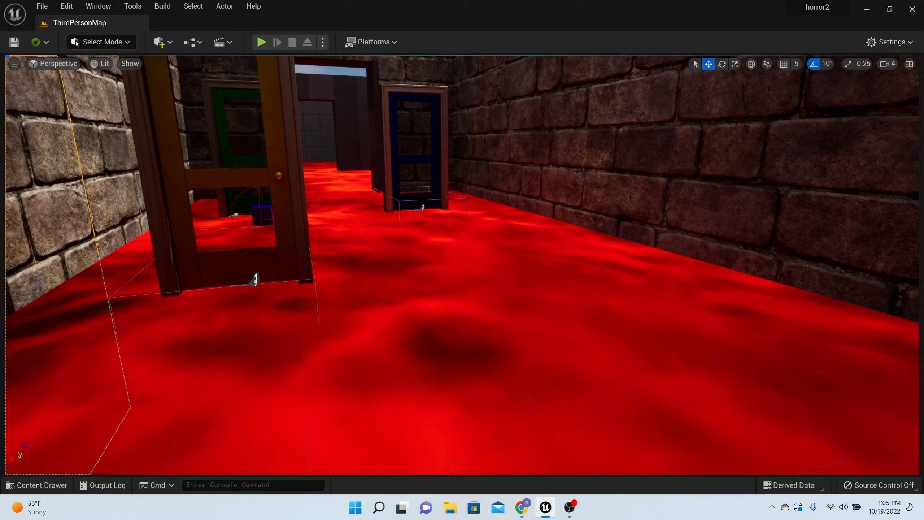
{"action": "left_click", "coordinate": [159, 42]}
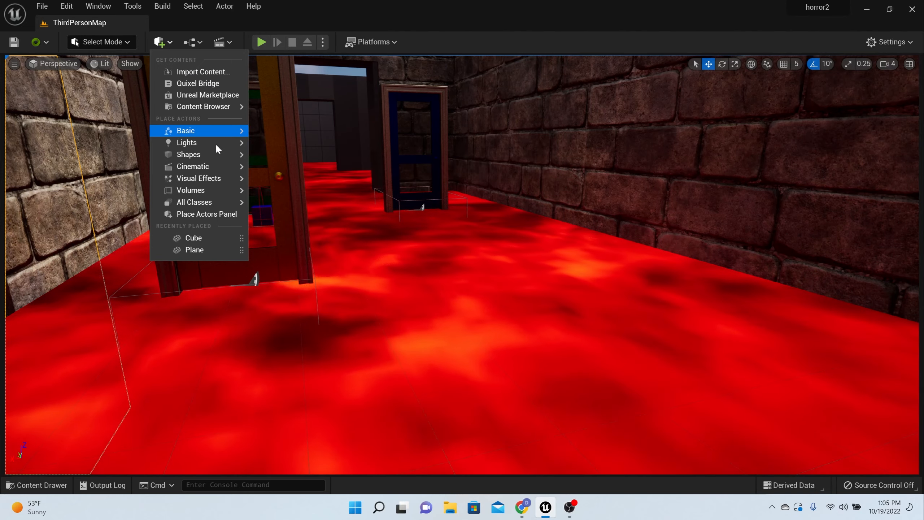
{"action": "mouse_move", "coordinate": [232, 155]}
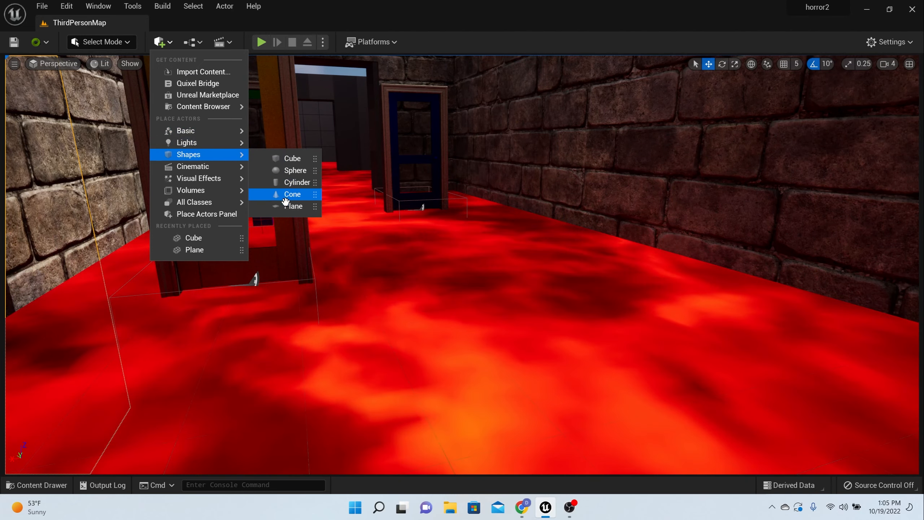
{"action": "left_click", "coordinate": [287, 206]}
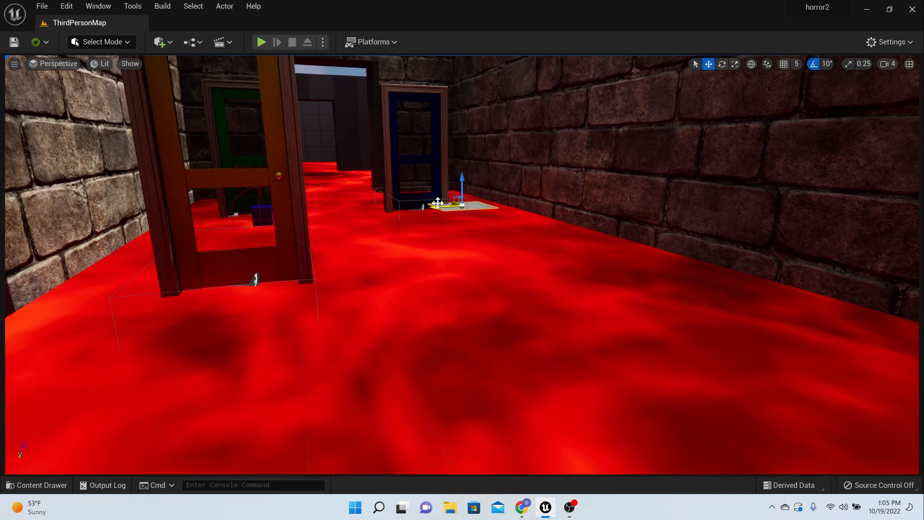
{"action": "scroll", "coordinate": [425, 221], "scroll_direction": "up", "scroll_amount": 5}
{"action": "middle_click_drag", "start_coordinate": [425, 221], "coordinate": [399, 159]}
{"action": "right_click_drag", "start_coordinate": [399, 219], "coordinate": [298, 226]}
{"action": "scroll", "coordinate": [388, 237], "scroll_direction": "down", "scroll_amount": 5}
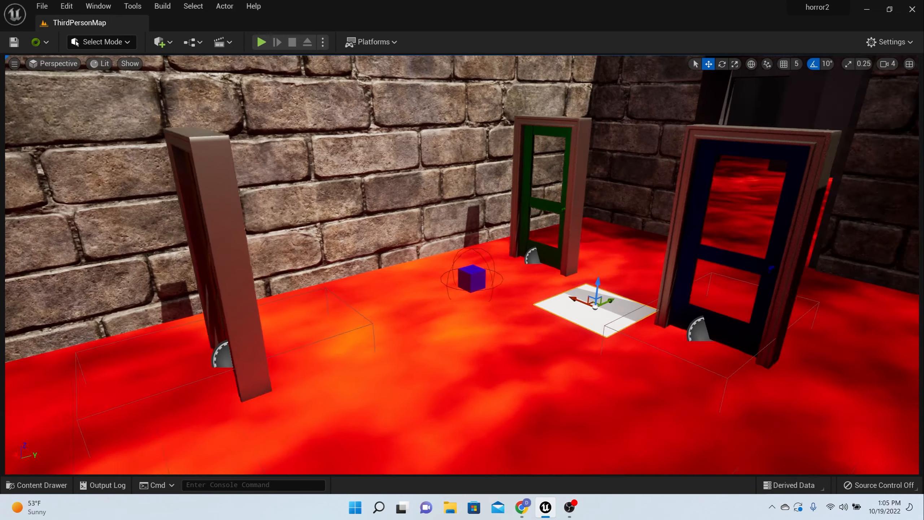
Move the white plane across the lava floor to the brick-walled corner of the room
{"action": "middle_click_drag", "start_coordinate": [388, 237], "coordinate": [437, 238]}
{"action": "scroll", "coordinate": [388, 238], "scroll_direction": "up", "scroll_amount": 4}
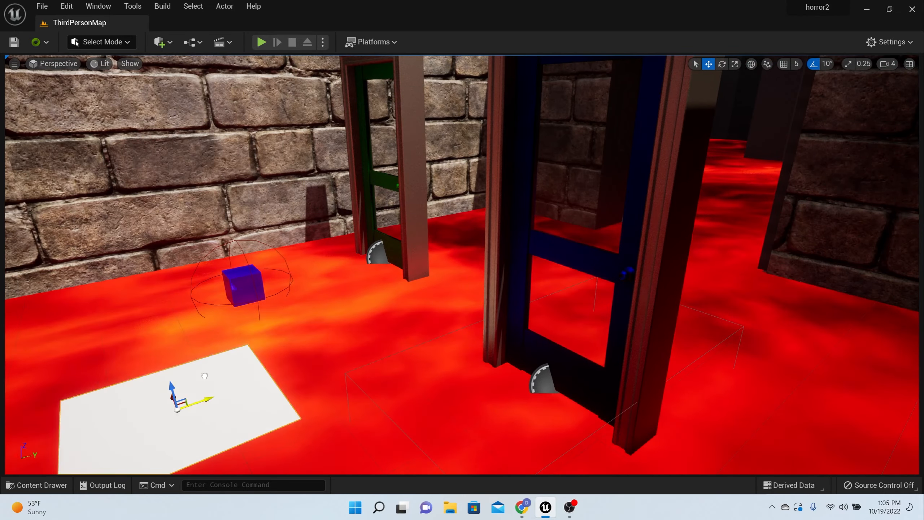
{"action": "right_click_drag", "start_coordinate": [213, 342], "coordinate": [129, 379]}
{"action": "scroll", "coordinate": [423, 258], "scroll_direction": "down", "scroll_amount": 4}
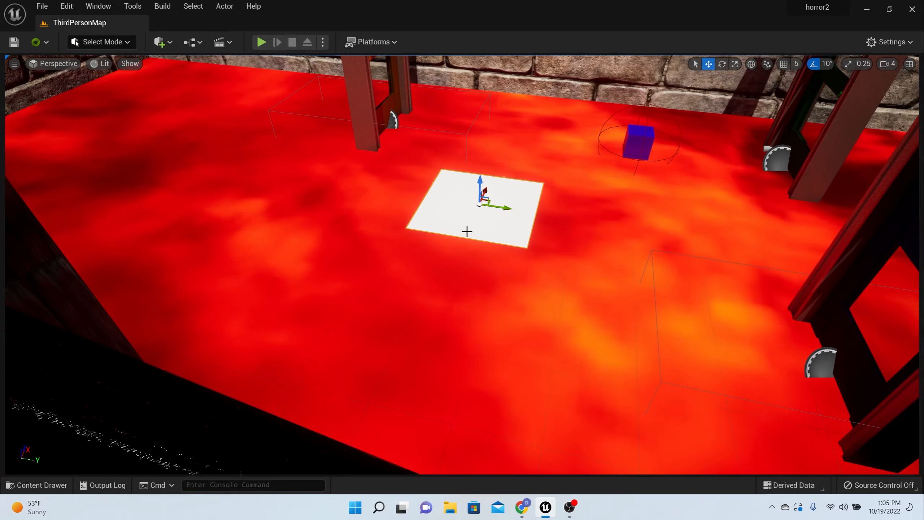
{"action": "left_click_drag", "start_coordinate": [503, 207], "coordinate": [28, 137]}
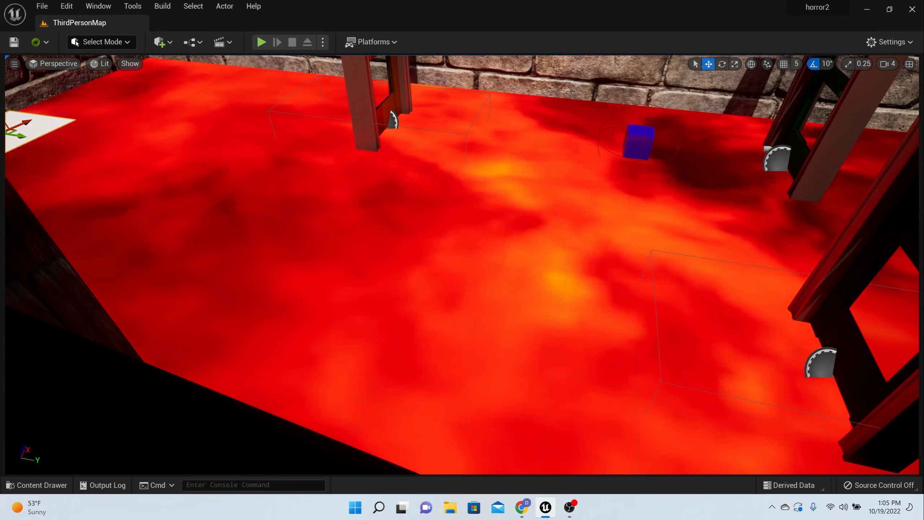
{"action": "right_click_drag", "start_coordinate": [124, 204], "coordinate": [65, 215]}
{"action": "right_click_drag", "start_coordinate": [293, 197], "coordinate": [328, 110]}
{"action": "scroll", "coordinate": [293, 196], "scroll_direction": "up", "scroll_amount": 6}
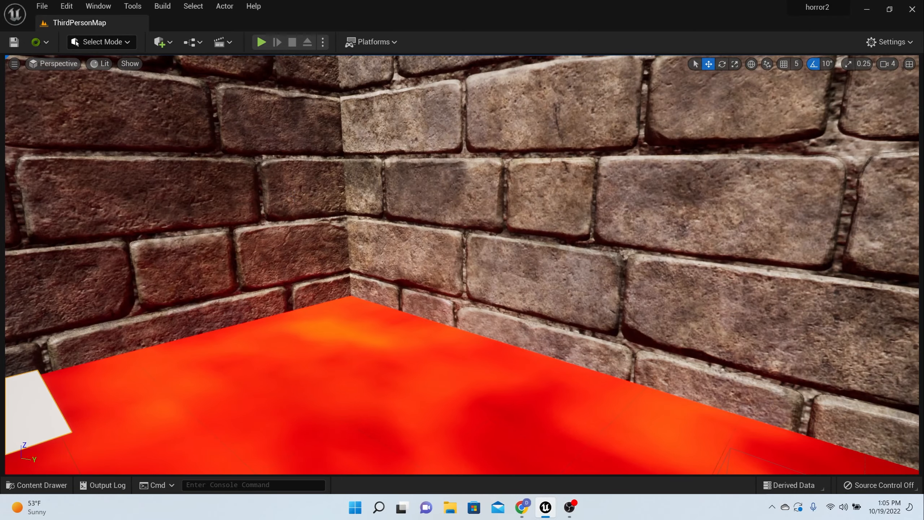
Enlarge the plane to a scale of about 1.68 by 2.59 and set its end against the brick wall
{"action": "right_click_drag", "start_coordinate": [293, 197], "coordinate": [175, 255]}
{"action": "right_click_drag", "start_coordinate": [446, 191], "coordinate": [447, 190]}
{"action": "scroll", "coordinate": [488, 209], "scroll_direction": "up", "scroll_amount": 3}
{"action": "scroll", "coordinate": [486, 210], "scroll_direction": "down", "scroll_amount": 3}
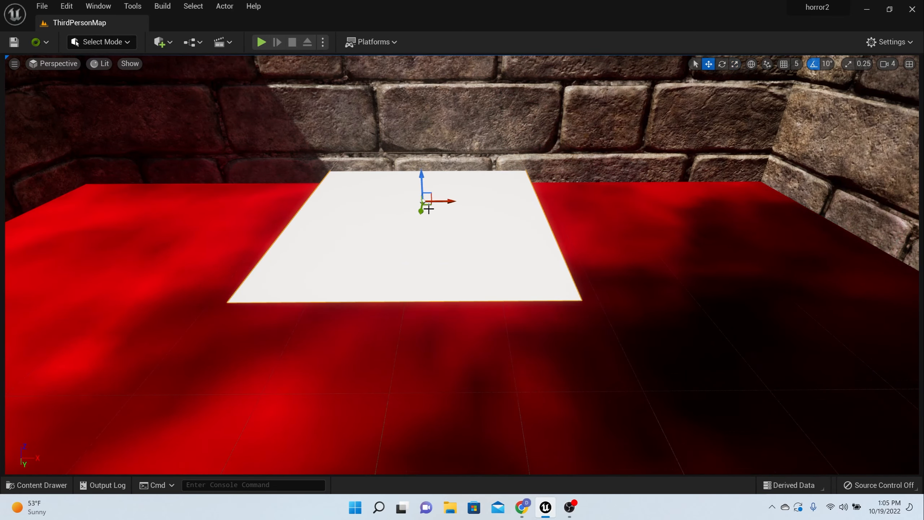
{"action": "left_click_drag", "start_coordinate": [428, 209], "coordinate": [407, 258]}
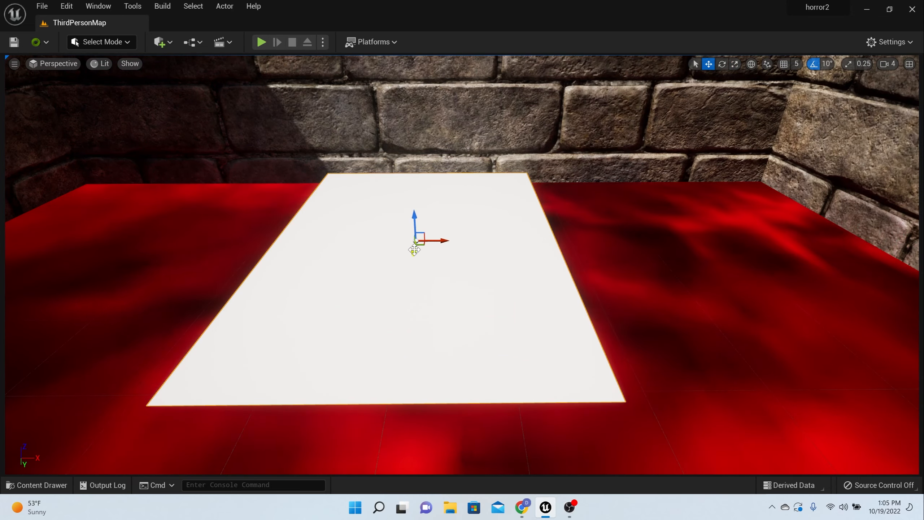
{"action": "right_click_drag", "start_coordinate": [334, 263], "coordinate": [310, 274]}
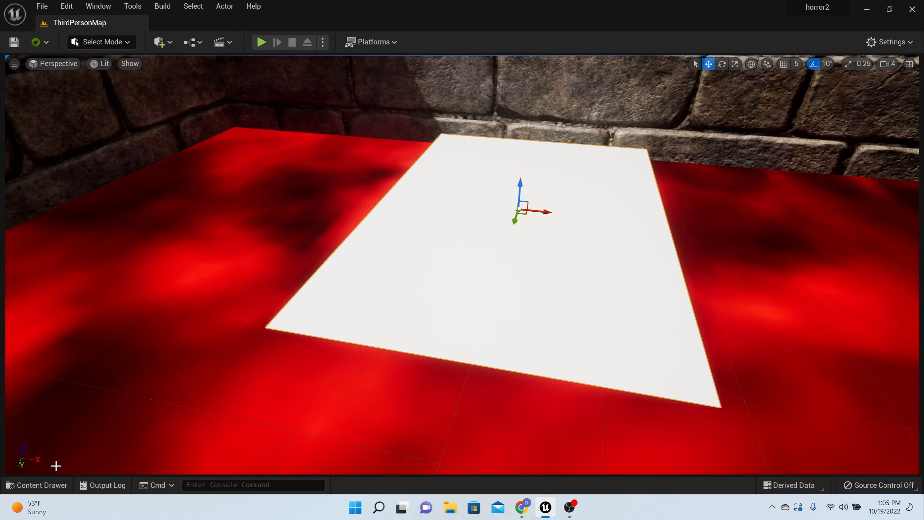
Try placing MI_Metal_Grate_vgidbcfh_2K over the white plane as a decal, and delete the decal
{"action": "left_click", "coordinate": [37, 485]}
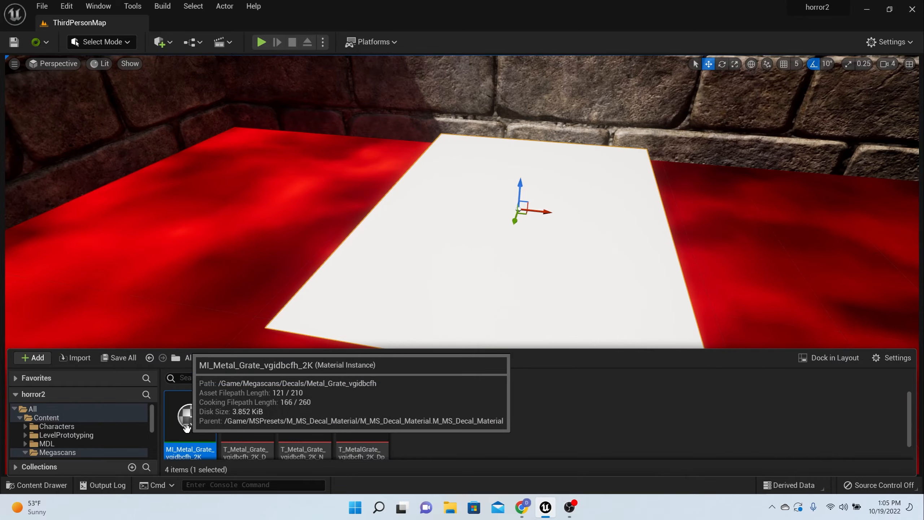
{"action": "left_click_drag", "start_coordinate": [186, 428], "coordinate": [492, 239]}
{"action": "right_click_drag", "start_coordinate": [493, 240], "coordinate": [516, 222]}
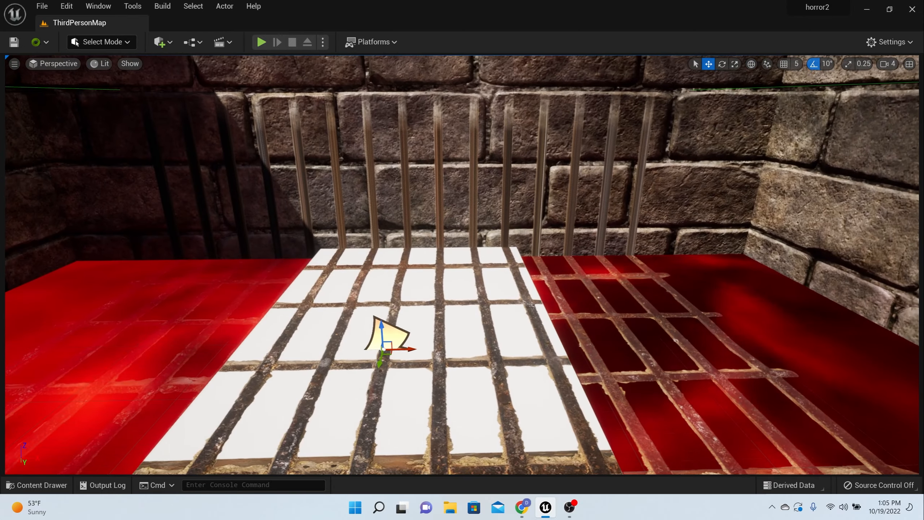
{"action": "key", "text": "Delete"}
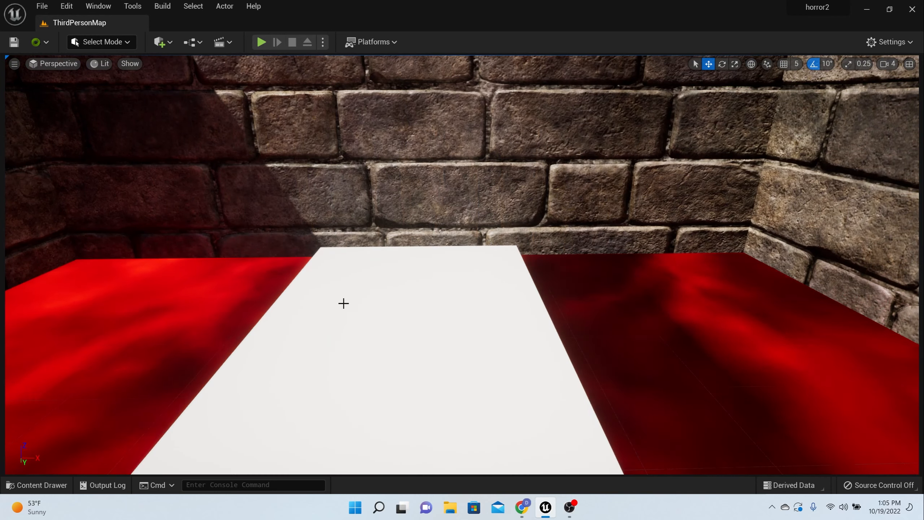
Assign the MI_Metal_Grate_vgidbcfh_2K material to Element 0 of the plane in its details
{"action": "left_click", "coordinate": [343, 303]}
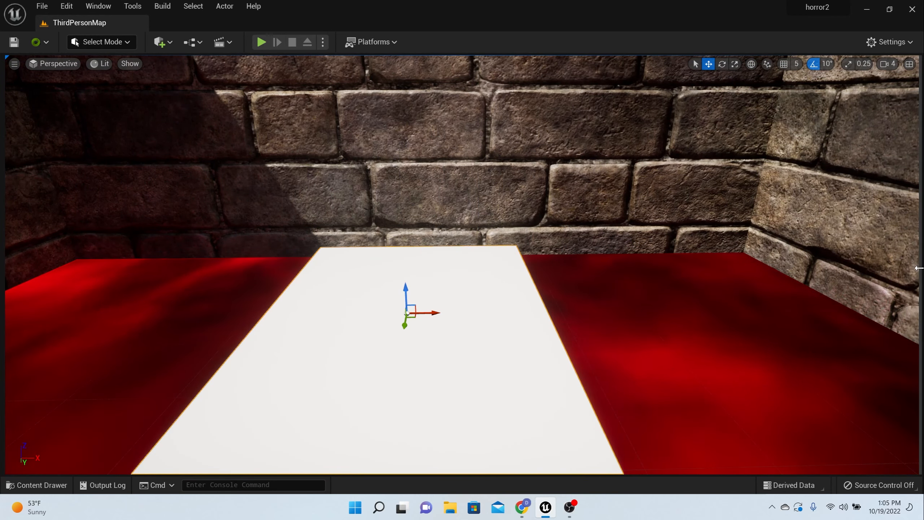
{"action": "left_click_drag", "start_coordinate": [919, 268], "coordinate": [574, 268]}
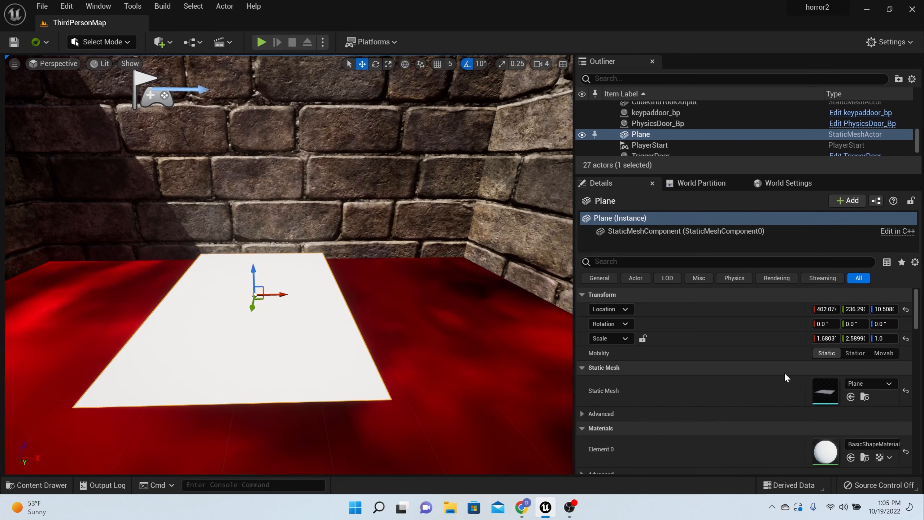
{"action": "scroll", "coordinate": [794, 459], "scroll_direction": "down", "scroll_amount": 1}
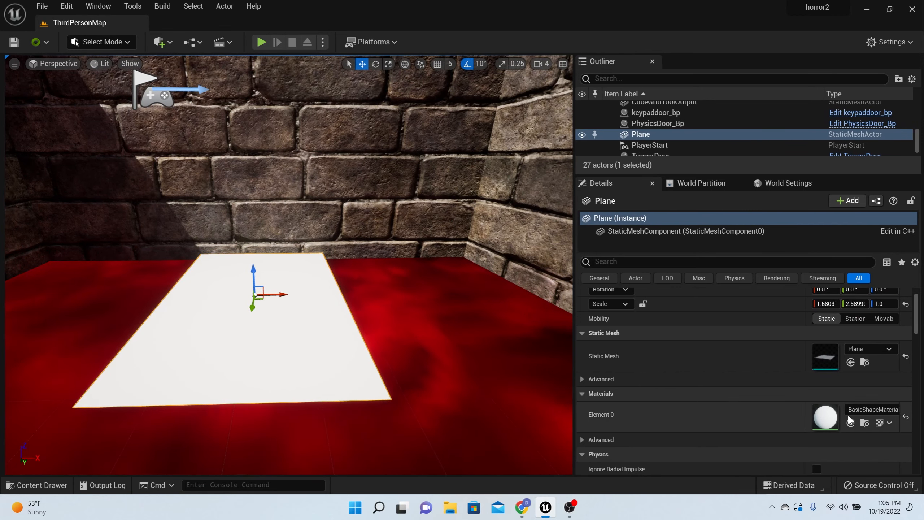
{"action": "left_click", "coordinate": [36, 485]}
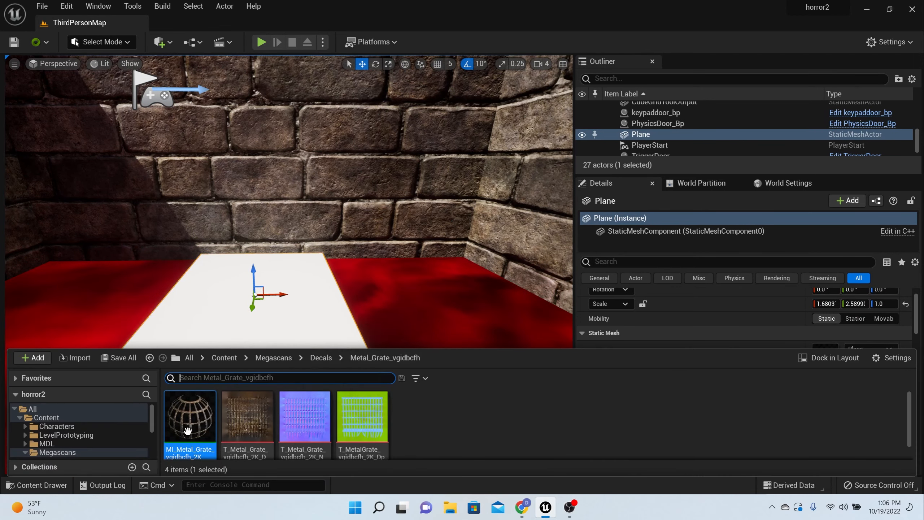
{"action": "left_click_drag", "start_coordinate": [721, 346], "coordinate": [725, 414]}
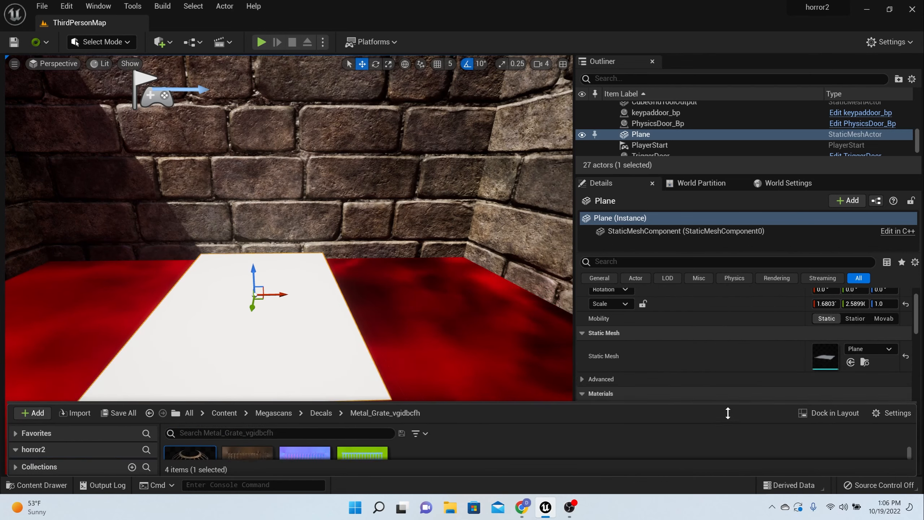
{"action": "scroll", "coordinate": [852, 382], "scroll_direction": "down", "scroll_amount": 2}
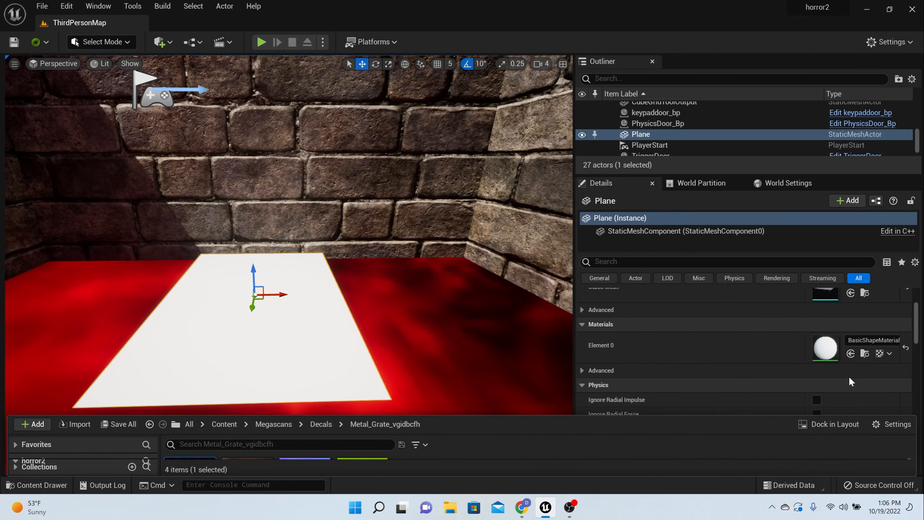
{"action": "left_click", "coordinate": [851, 353]}
{"action": "scroll", "coordinate": [280, 305], "scroll_direction": "up", "scroll_amount": 4}
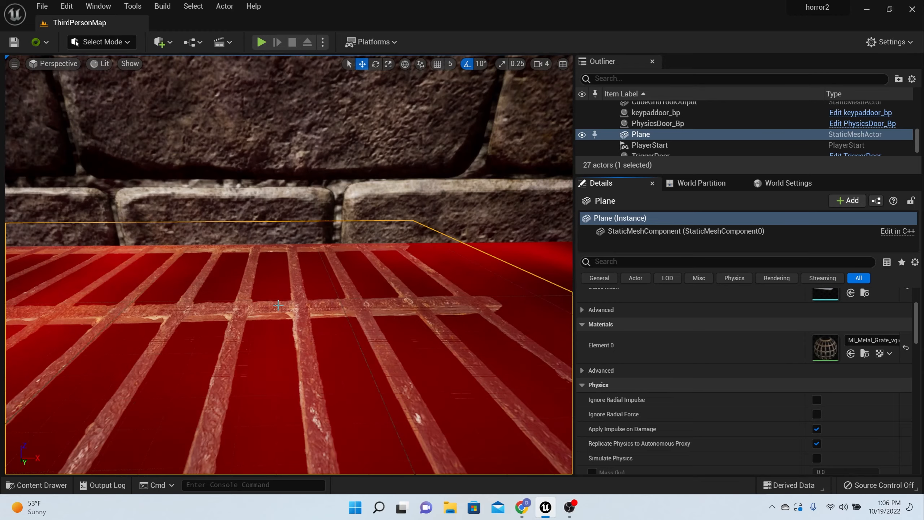
{"action": "right_click_drag", "start_coordinate": [279, 306], "coordinate": [175, 306]}
{"action": "scroll", "coordinate": [276, 307], "scroll_direction": "down", "scroll_amount": 4}
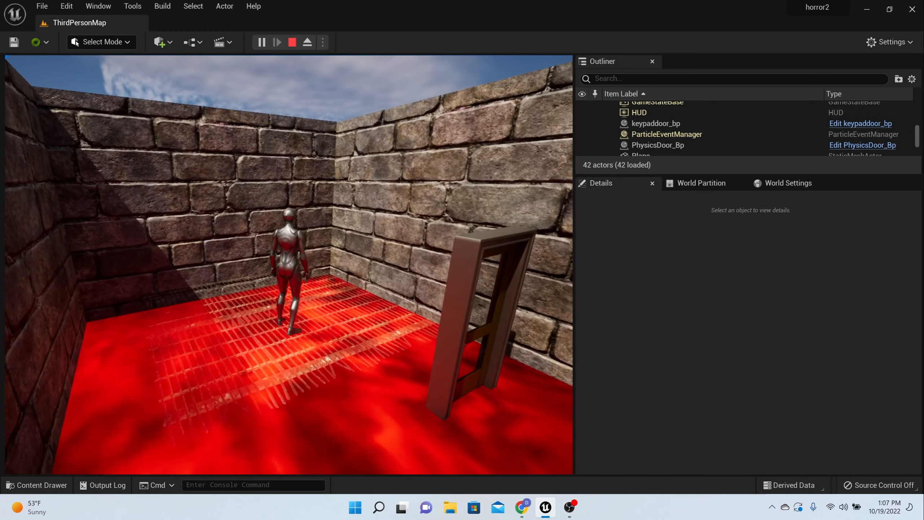
Play-test the level by walking the character over the metal grates, and end the session
{"action": "key", "text": "w"}
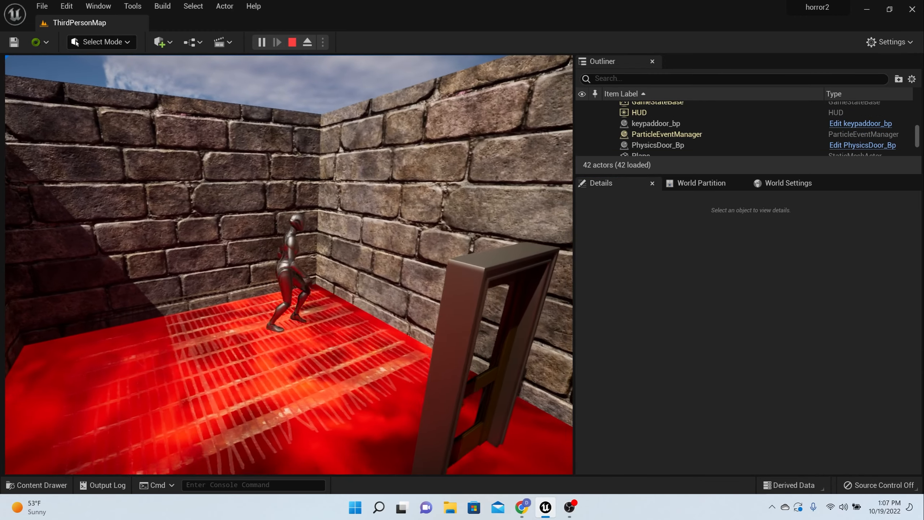
{"action": "key", "text": "a"}
{"action": "key", "text": "grave"}
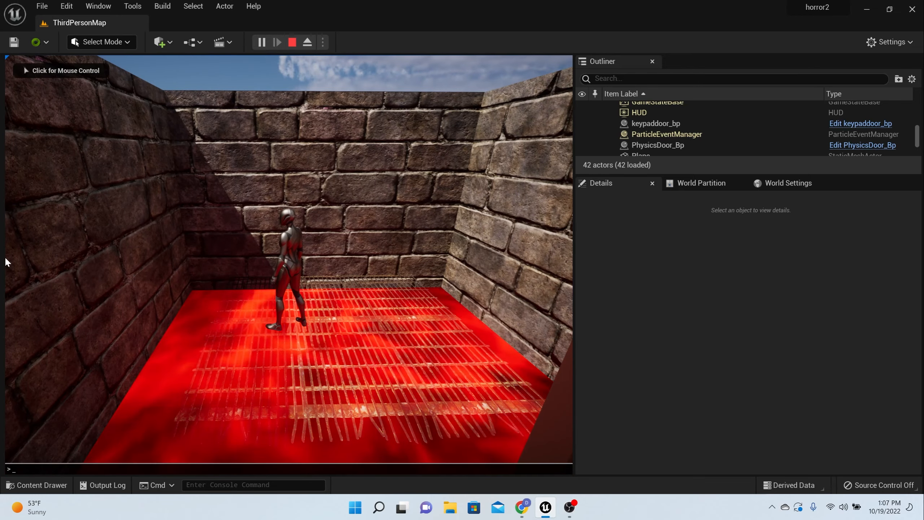
{"action": "key", "text": "Escape"}
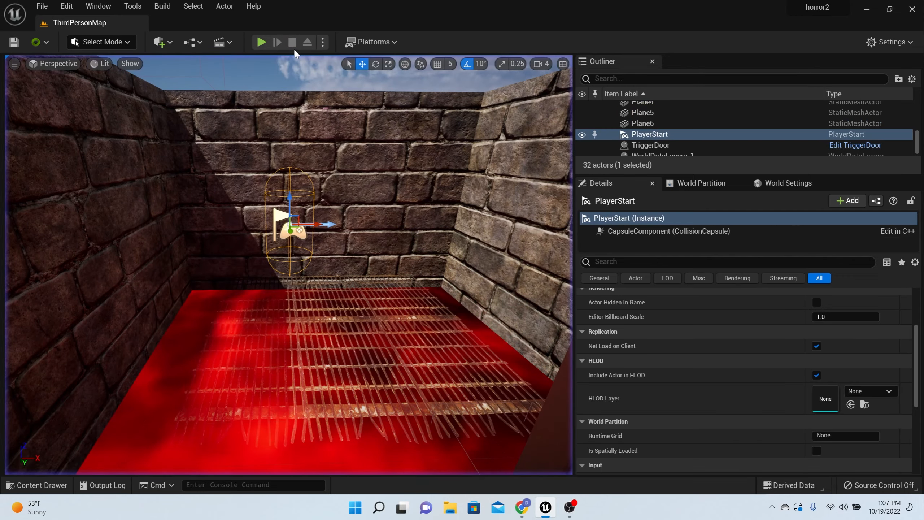
Delete all the metal grate planes from the lava floor one after another
{"action": "left_click", "coordinate": [421, 386]}
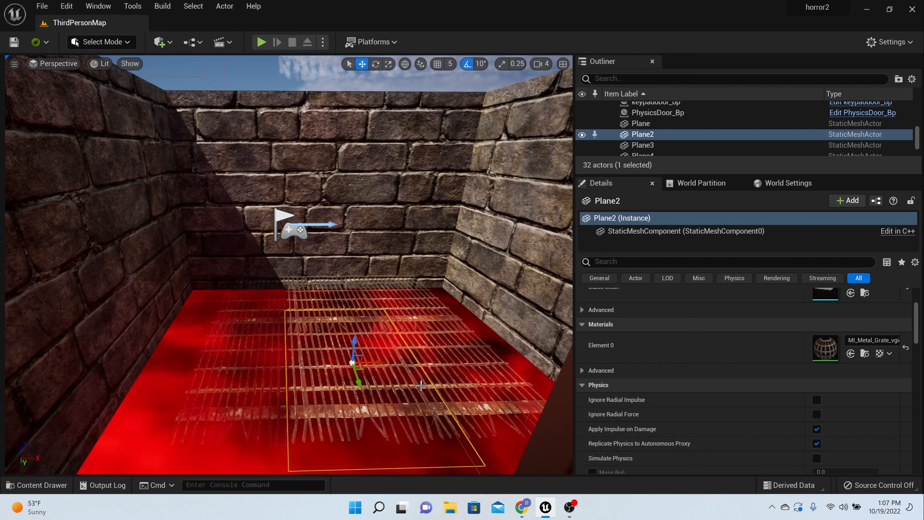
{"action": "key", "text": "Delete"}
{"action": "left_click", "coordinate": [309, 320]}
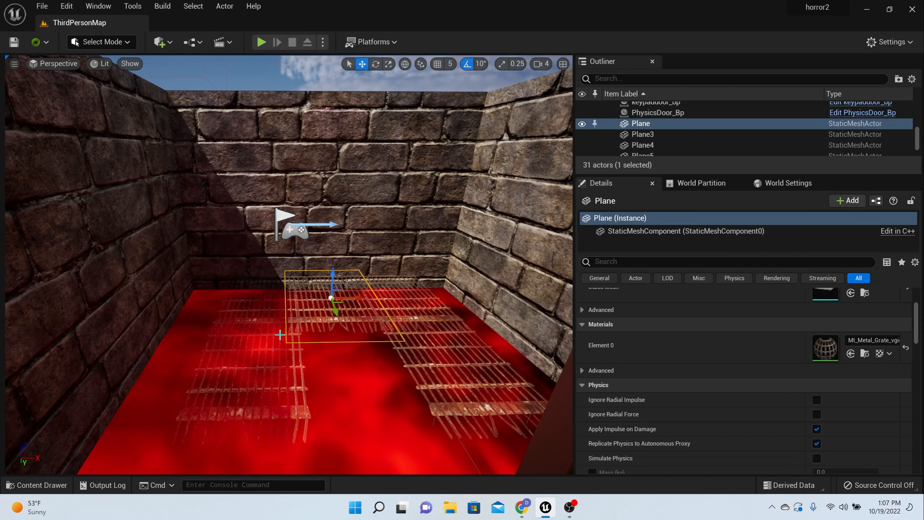
{"action": "left_click", "coordinate": [254, 348]}
{"action": "key", "text": "Delete"}
{"action": "left_click", "coordinate": [288, 320]}
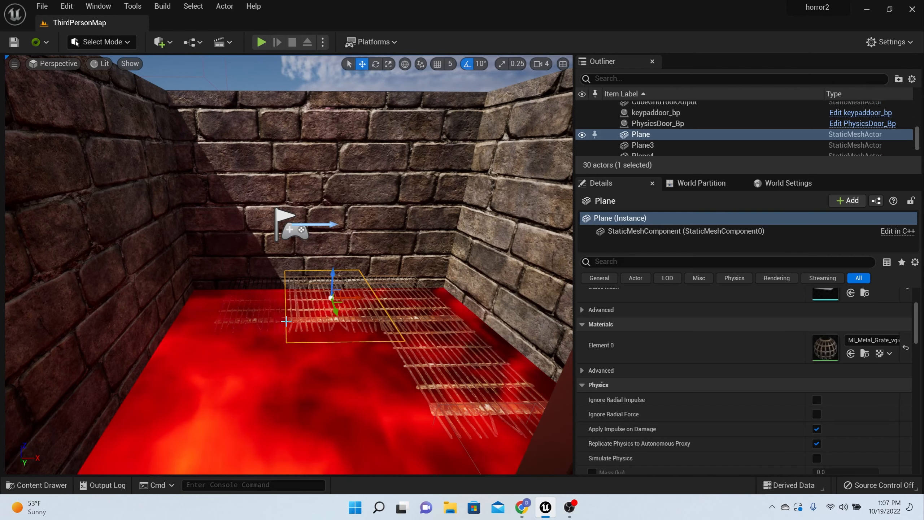
{"action": "key", "text": "Delete"}
{"action": "left_click", "coordinate": [272, 316]}
{"action": "key", "text": "Delete"}
{"action": "left_click", "coordinate": [457, 350]}
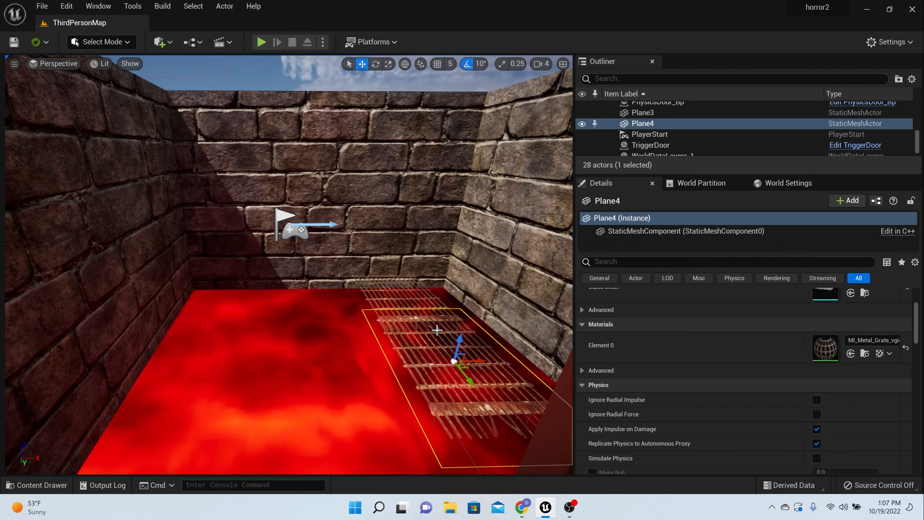
{"action": "key", "text": "Delete"}
{"action": "left_click", "coordinate": [418, 312]}
{"action": "key", "text": "Delete"}
Show the placeable basic shapes, delete the upper cube at the brick wall and select the lower one
{"action": "right_click_drag", "start_coordinate": [289, 265], "coordinate": [354, 278]}
{"action": "key", "text": "s"}
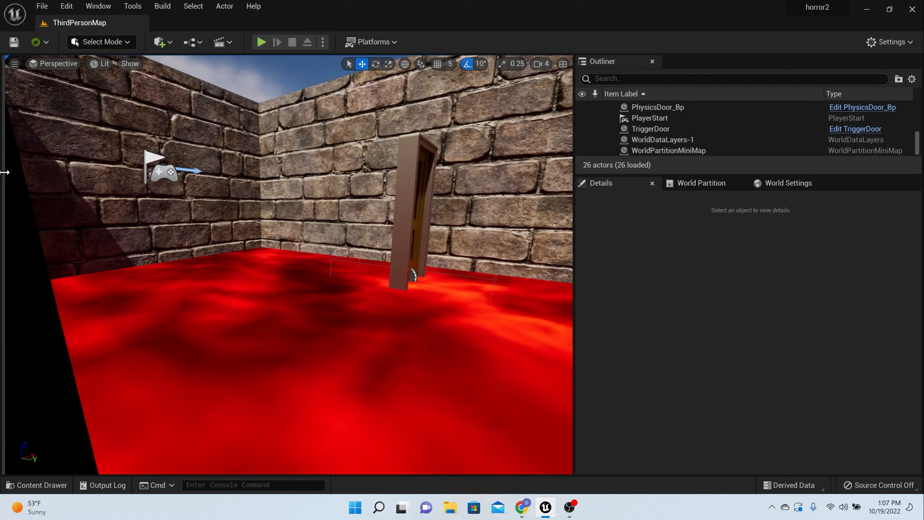
{"action": "left_click", "coordinate": [2, 191]}
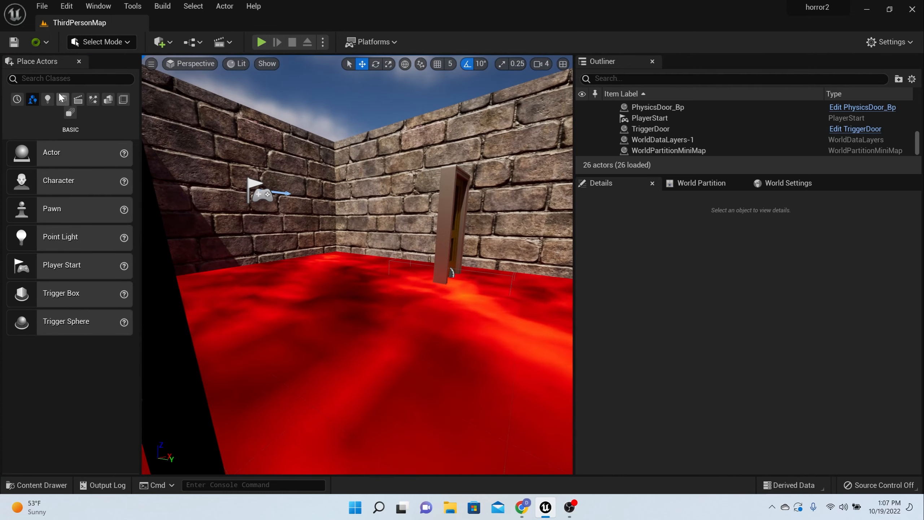
{"action": "left_click", "coordinate": [63, 98]}
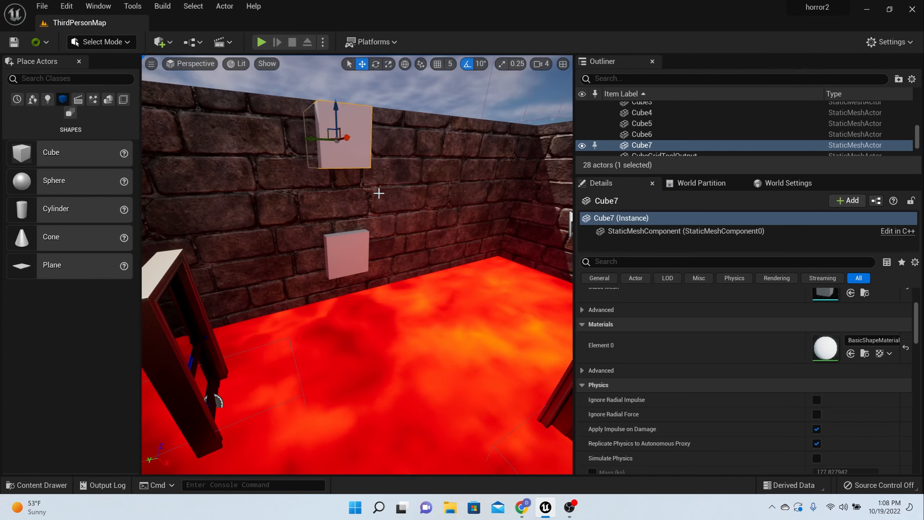
{"action": "key", "text": "Escape"}
{"action": "left_click", "coordinate": [346, 259]}
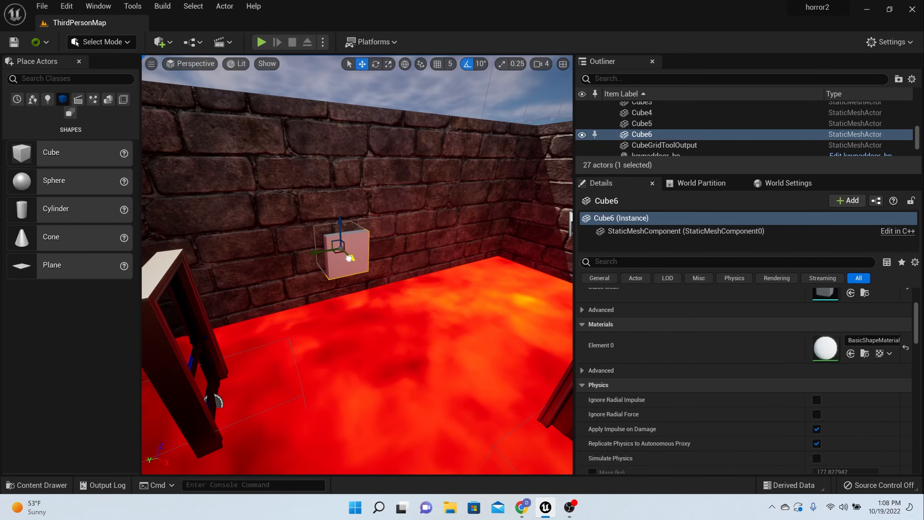
Flatten the remaining cube vertically into a slab and lower it to the lava surface near the orange door
{"action": "right_click_drag", "start_coordinate": [455, 369], "coordinate": [417, 380]}
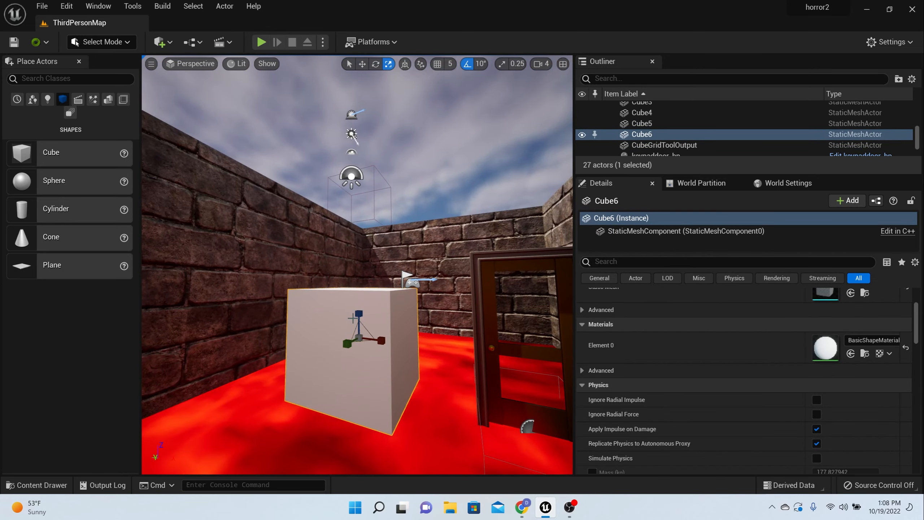
{"action": "left_click_drag", "start_coordinate": [359, 313], "coordinate": [359, 349]}
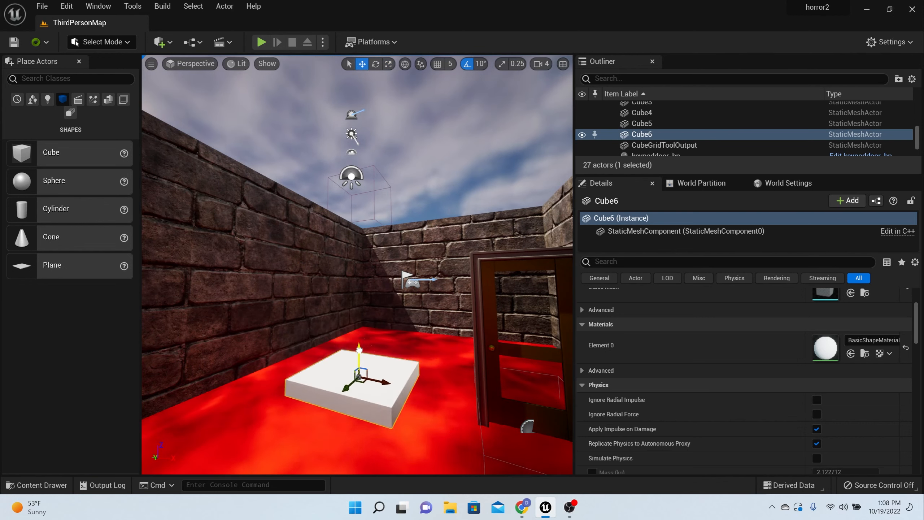
{"action": "scroll", "coordinate": [428, 306], "scroll_direction": "down", "scroll_amount": 5}
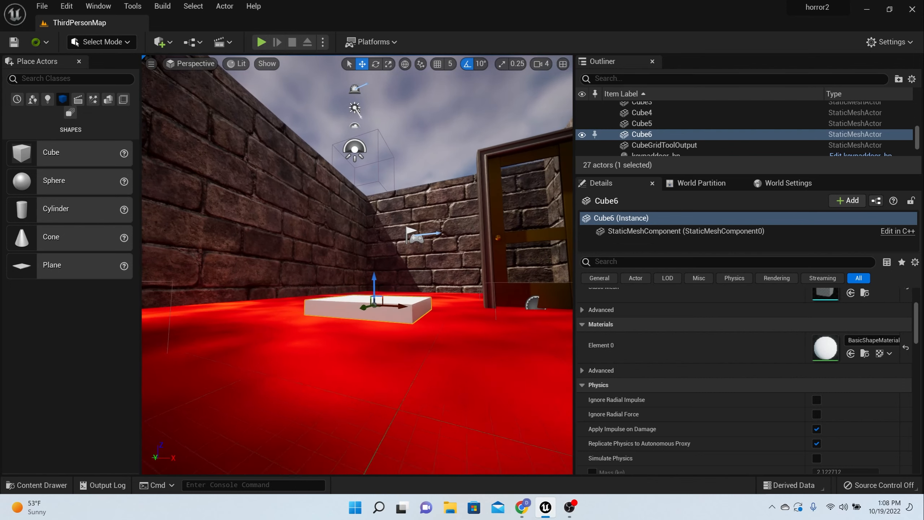
Enlarge the content drawer and open Quixel Bridge through Add Quixel Content
{"action": "left_click", "coordinate": [26, 488]}
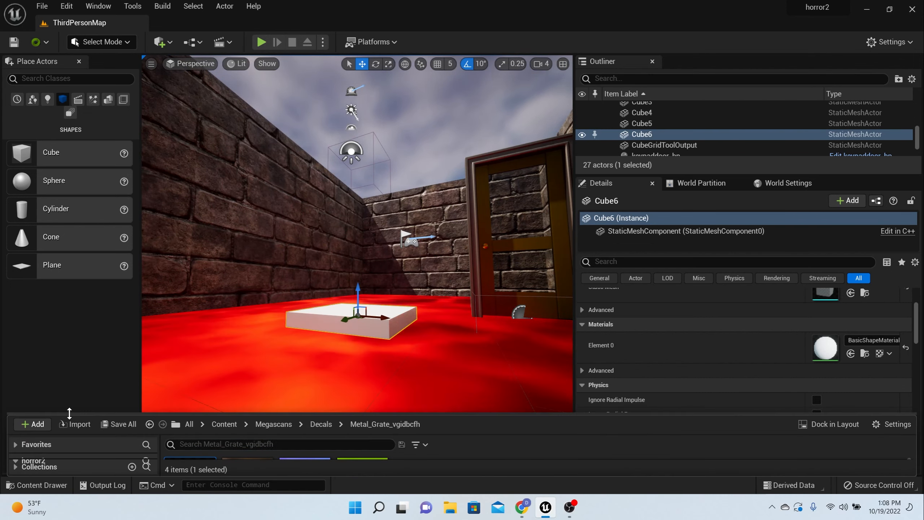
{"action": "left_click_drag", "start_coordinate": [67, 414], "coordinate": [91, 254]}
{"action": "left_click", "coordinate": [32, 264]}
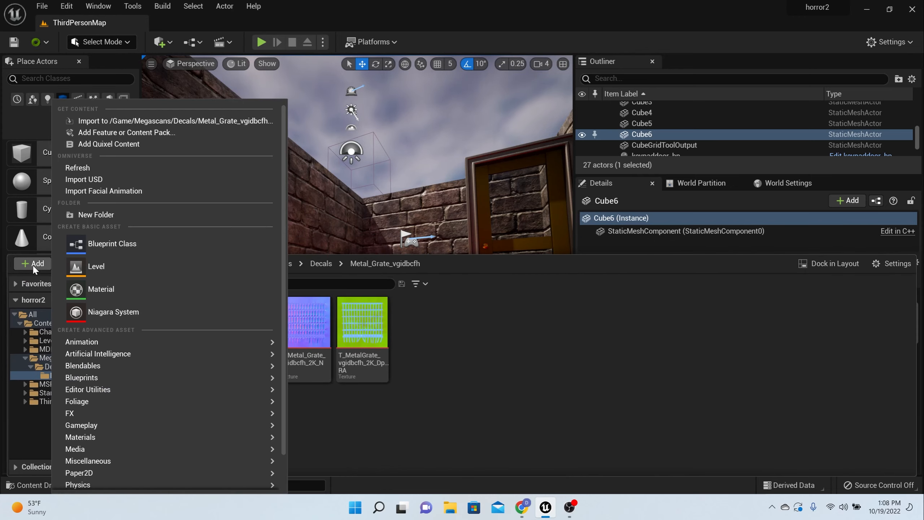
{"action": "left_click", "coordinate": [116, 144]}
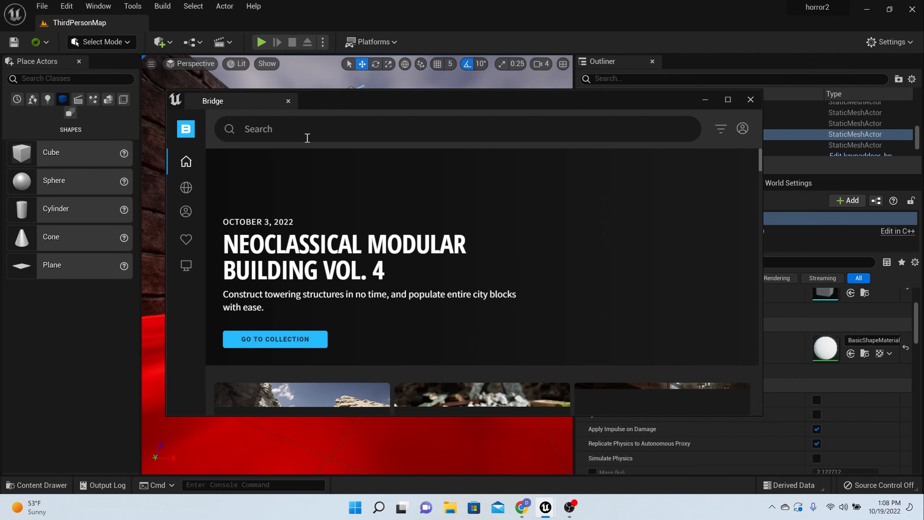
Search the Megascans library for "statue"
{"action": "scroll", "coordinate": [281, 317], "scroll_direction": "down", "scroll_amount": 5}
{"action": "scroll", "coordinate": [284, 305], "scroll_direction": "up", "scroll_amount": 5}
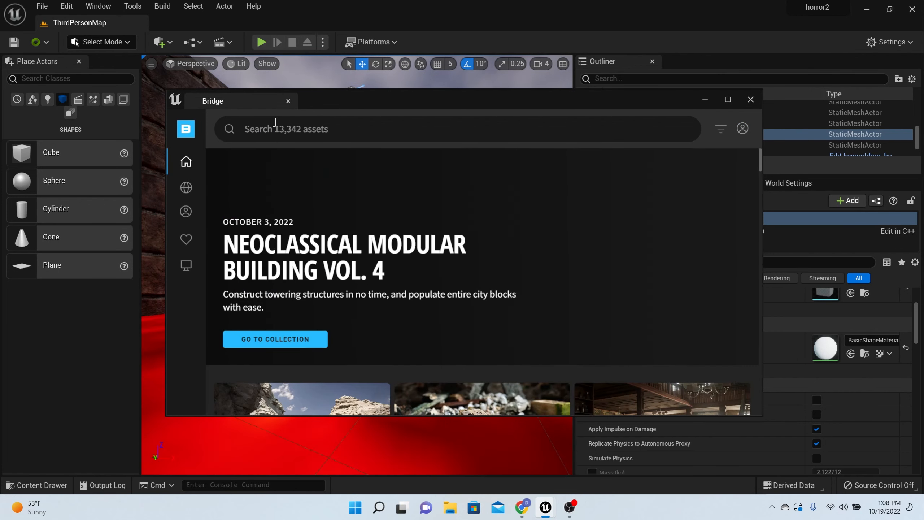
{"action": "left_click", "coordinate": [274, 132]}
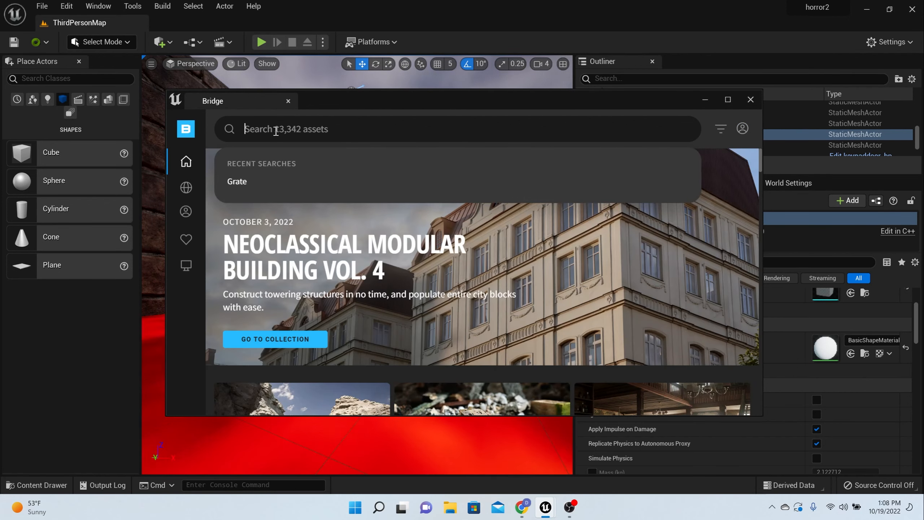
{"action": "type", "text": "statue"}
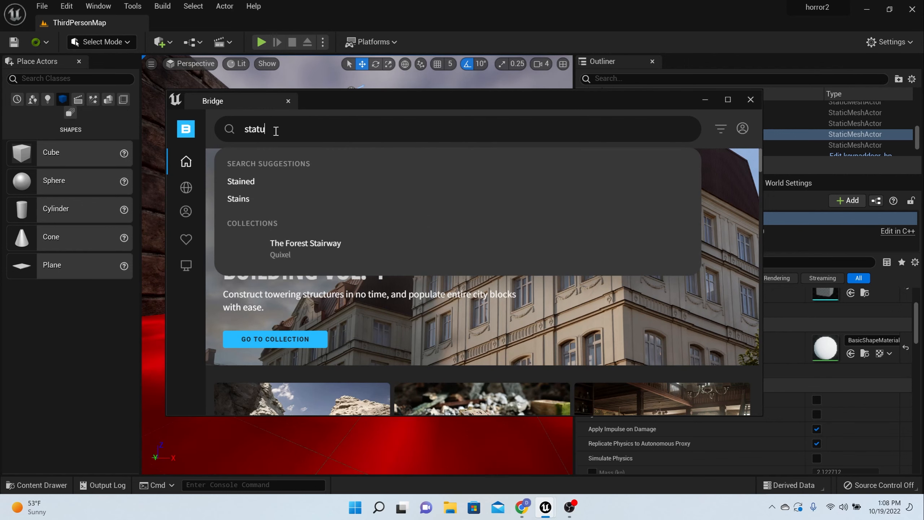
{"action": "key", "text": "Return"}
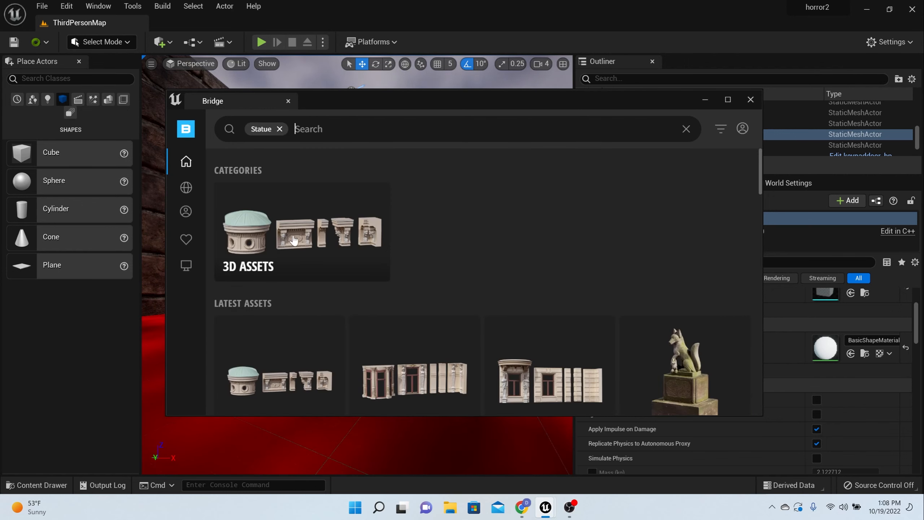
Browse the statue assets and download the reddish-brown bust with an intact head and draped shoulder
{"action": "scroll", "coordinate": [419, 269], "scroll_direction": "down", "scroll_amount": 5}
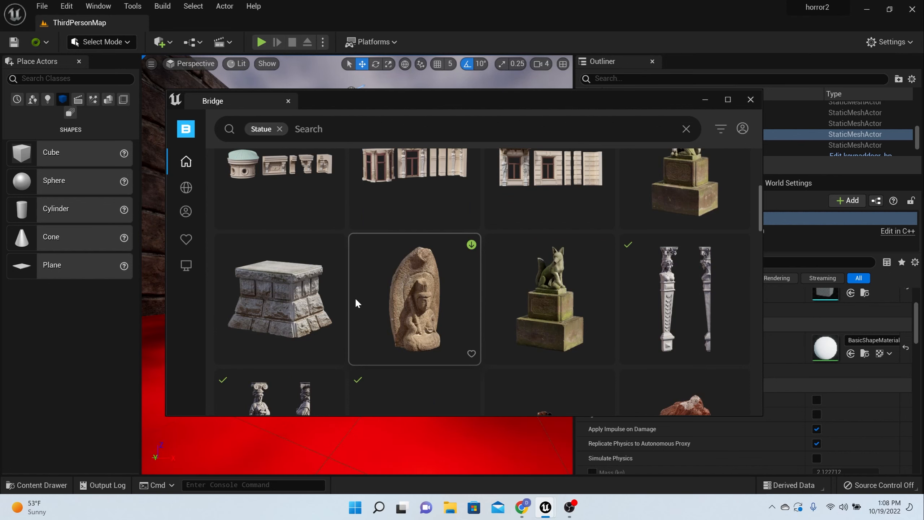
{"action": "scroll", "coordinate": [378, 313], "scroll_direction": "down", "scroll_amount": 3}
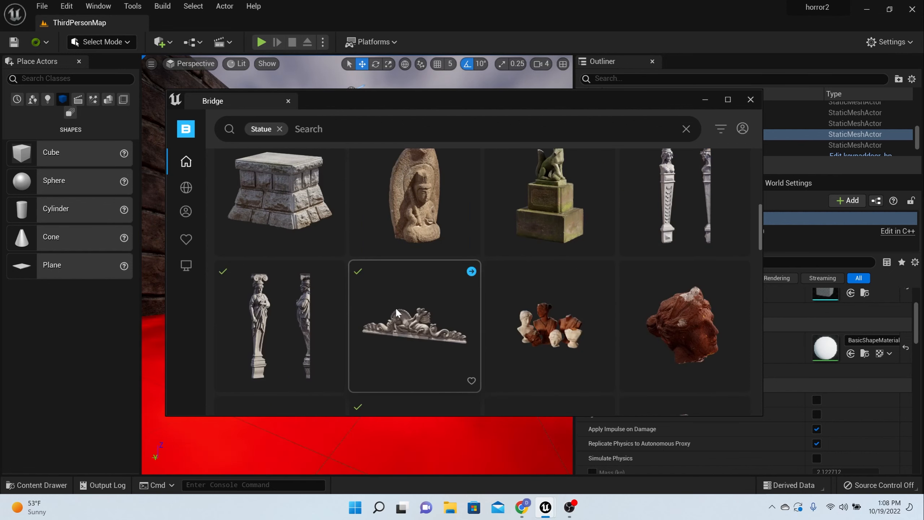
{"action": "scroll", "coordinate": [457, 232], "scroll_direction": "up", "scroll_amount": 3}
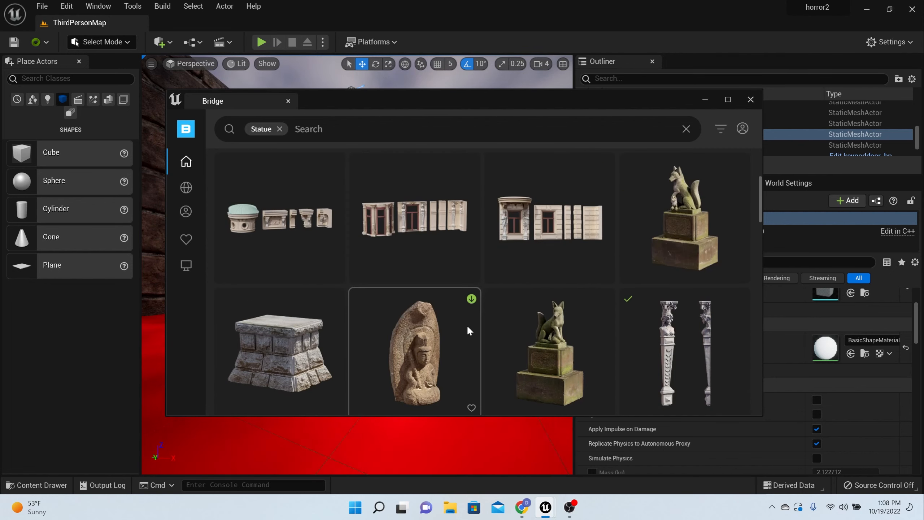
{"action": "scroll", "coordinate": [665, 267], "scroll_direction": "up", "scroll_amount": 3}
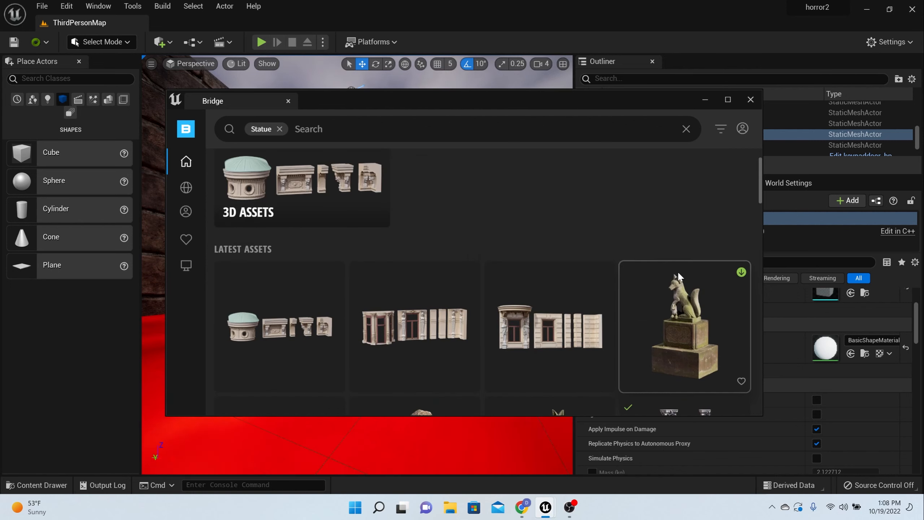
{"action": "scroll", "coordinate": [677, 274], "scroll_direction": "down", "scroll_amount": 6}
{"action": "scroll", "coordinate": [677, 277], "scroll_direction": "up", "scroll_amount": 1}
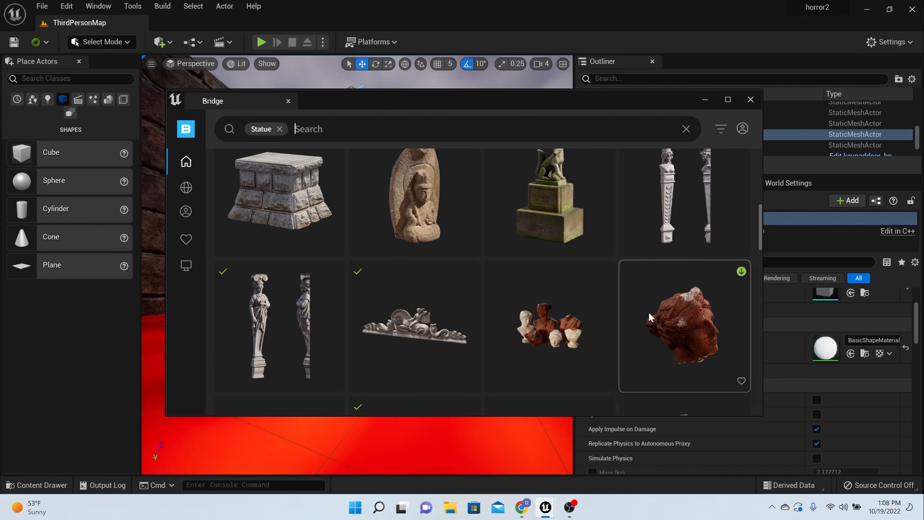
{"action": "scroll", "coordinate": [649, 311], "scroll_direction": "down", "scroll_amount": 3}
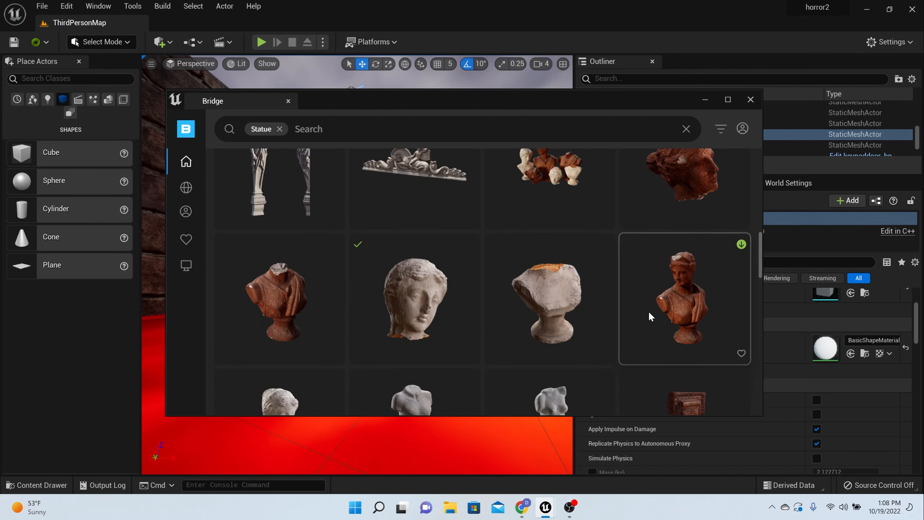
{"action": "left_click", "coordinate": [741, 245]}
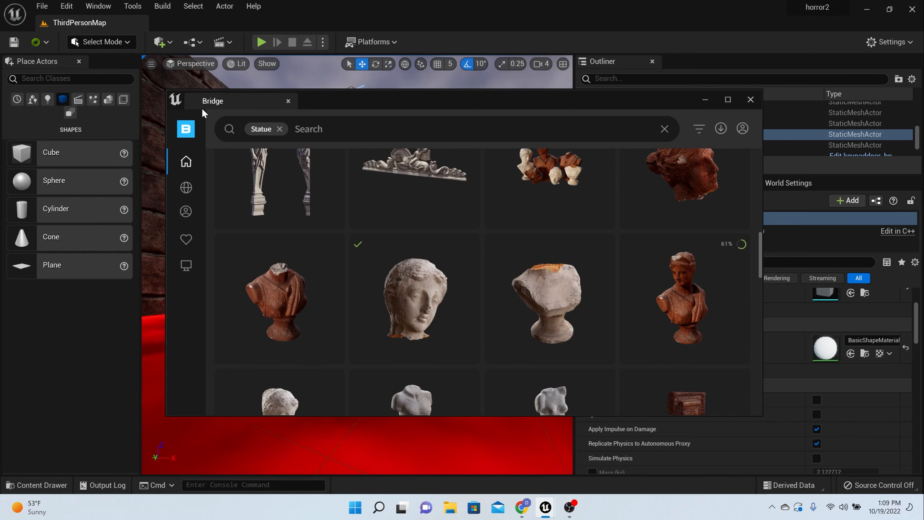
Look through the statue assets once more and close Bridge to return to the level
{"action": "scroll", "coordinate": [378, 257], "scroll_direction": "up", "scroll_amount": 10}
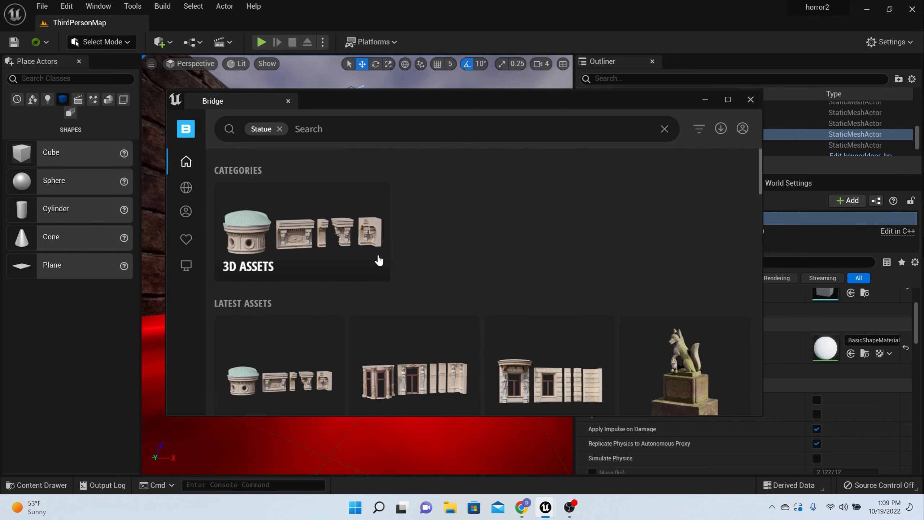
{"action": "scroll", "coordinate": [378, 258], "scroll_direction": "down", "scroll_amount": 3}
{"action": "scroll", "coordinate": [379, 259], "scroll_direction": "down", "scroll_amount": 3}
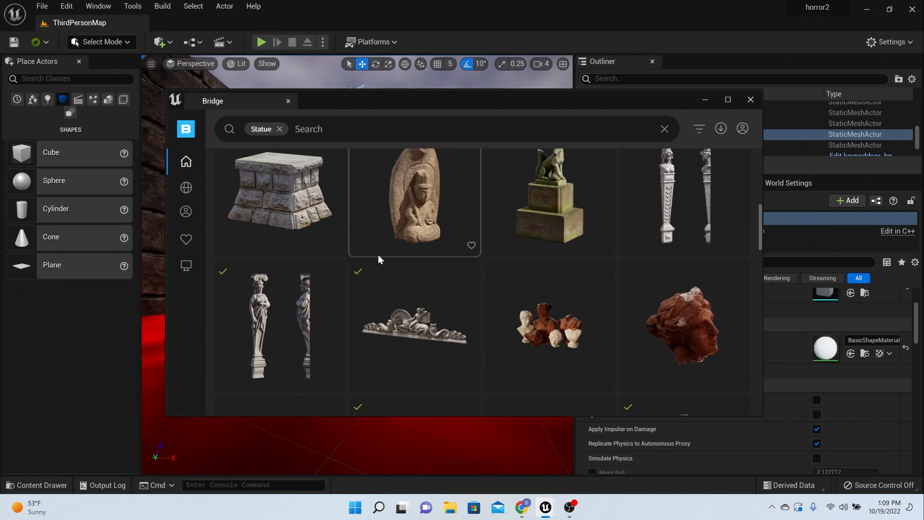
{"action": "left_click", "coordinate": [751, 100]}
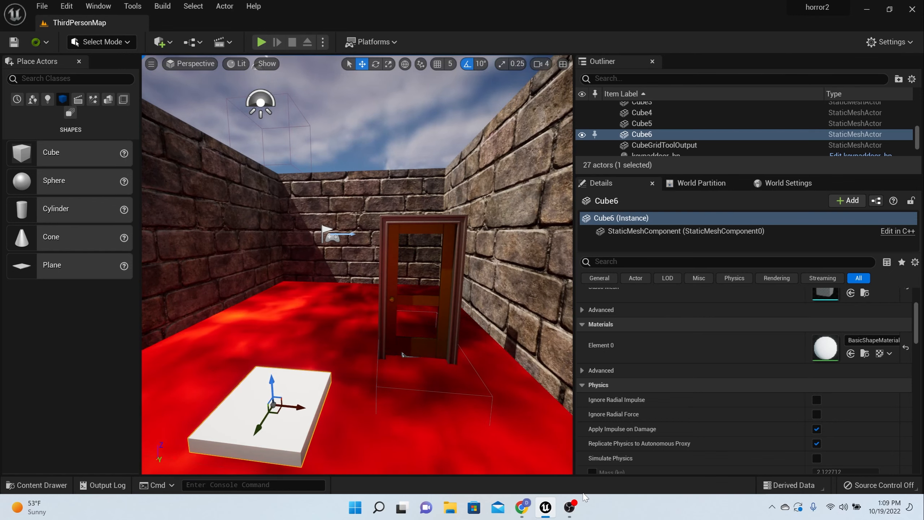
Inspect the lava floor around the green and blue doors and the open doorway behind them
{"action": "scroll", "coordinate": [353, 293], "scroll_direction": "up", "scroll_amount": 6}
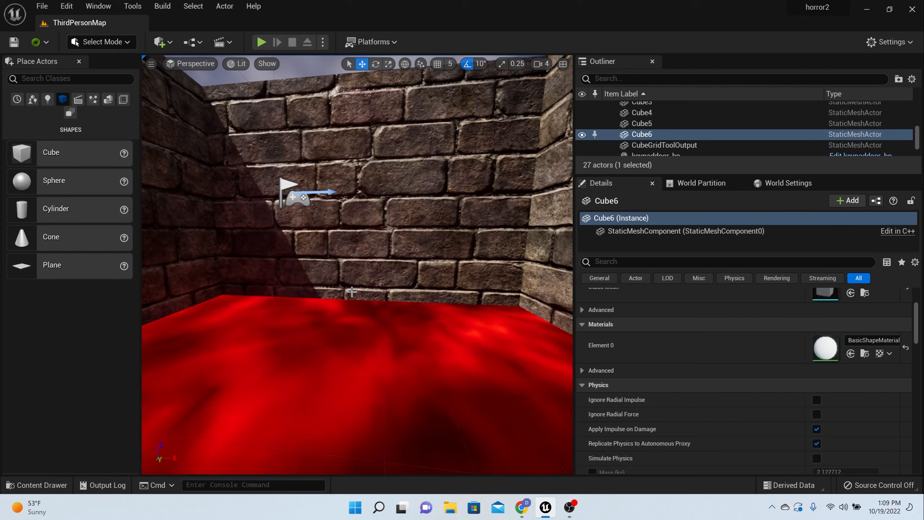
{"action": "right_click_drag", "start_coordinate": [353, 292], "coordinate": [94, 303]}
{"action": "scroll", "coordinate": [352, 292], "scroll_direction": "up", "scroll_amount": 8}
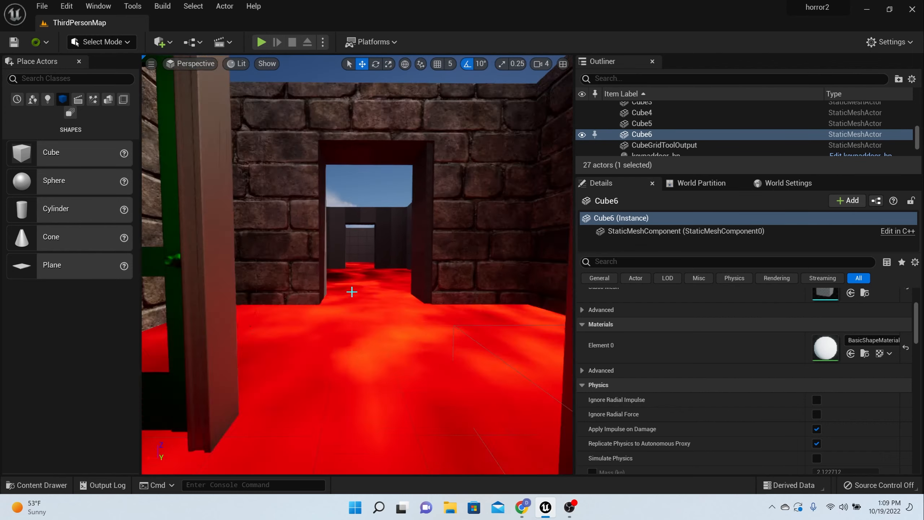
{"action": "right_click_drag", "start_coordinate": [407, 306], "coordinate": [373, 310]}
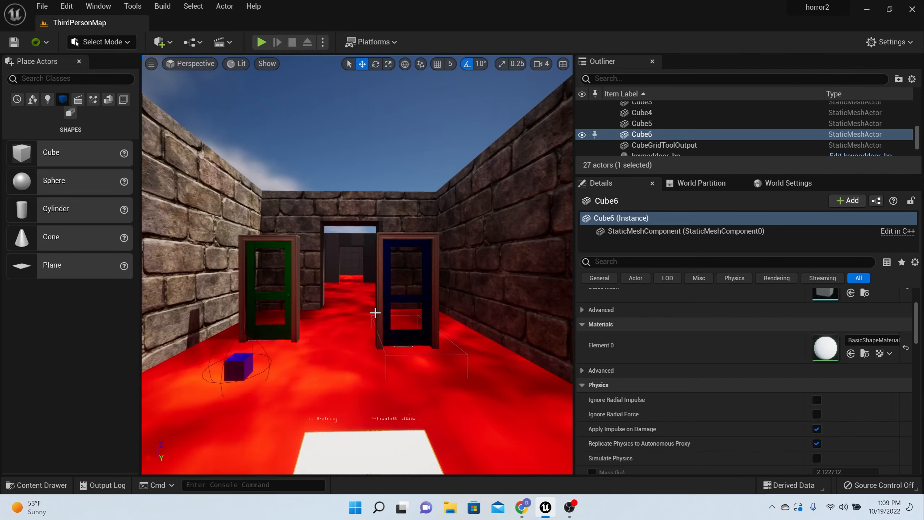
{"action": "scroll", "coordinate": [375, 312], "scroll_direction": "down", "scroll_amount": 5}
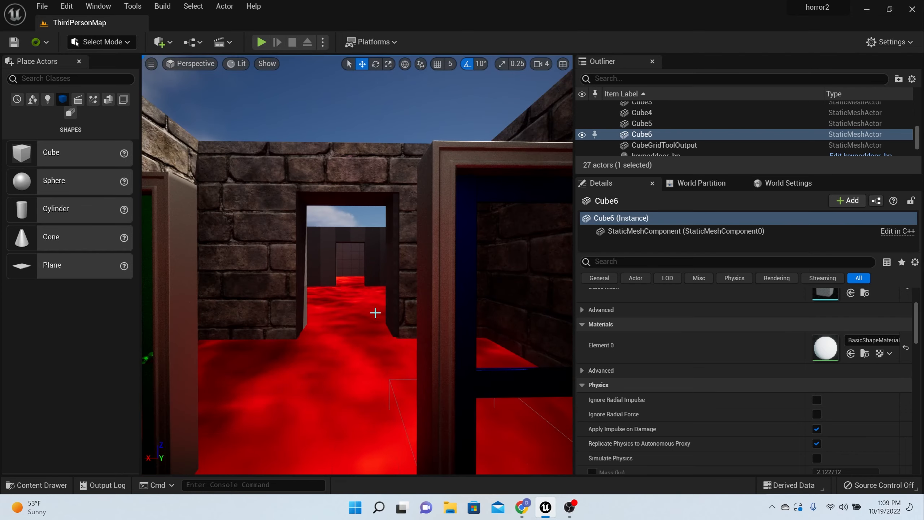